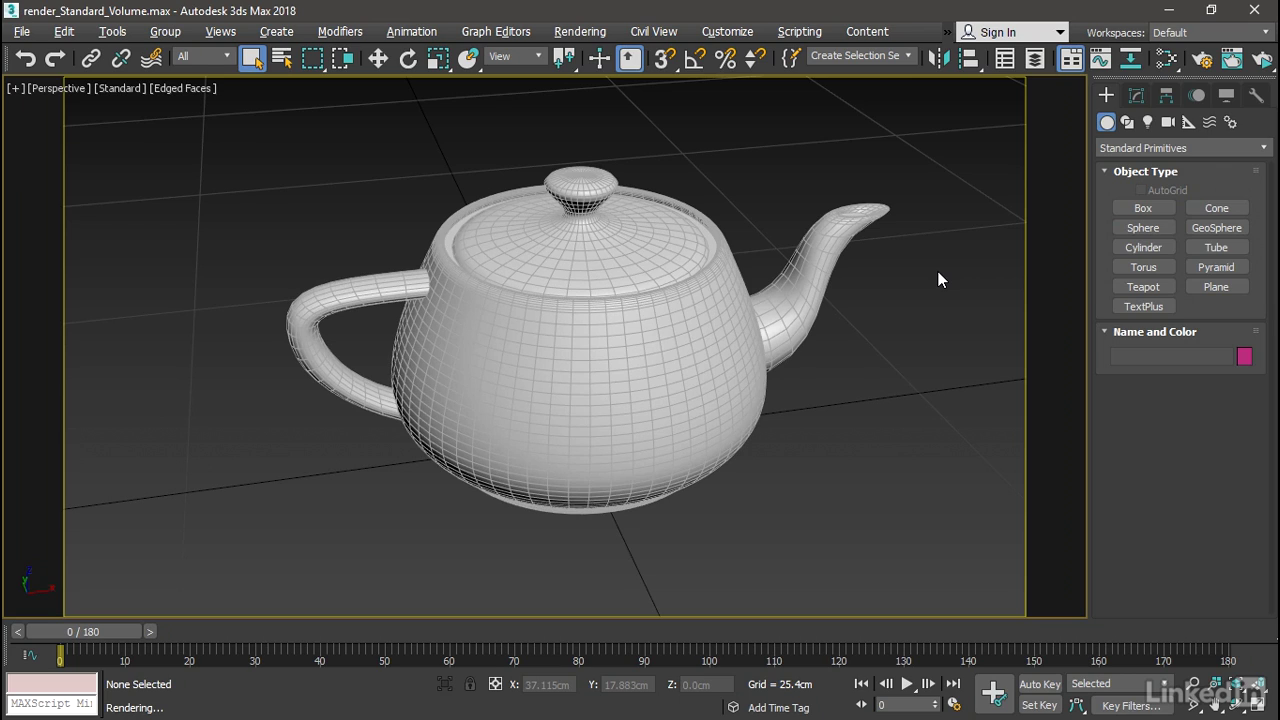
Select the teapot spout and view the parameters of its base Teapot object in the modifier stack
{"action": "left_click", "coordinate": [782, 289]}
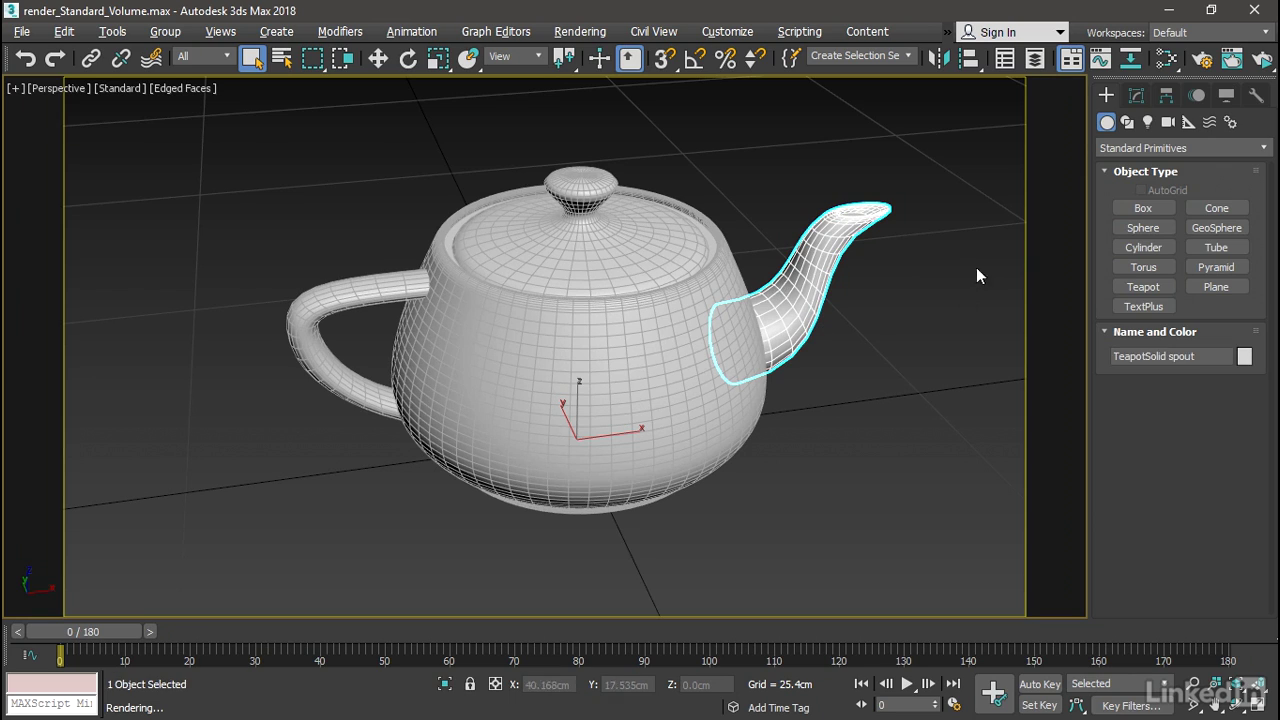
{"action": "left_click", "coordinate": [1136, 95]}
{"action": "left_click", "coordinate": [1136, 193]}
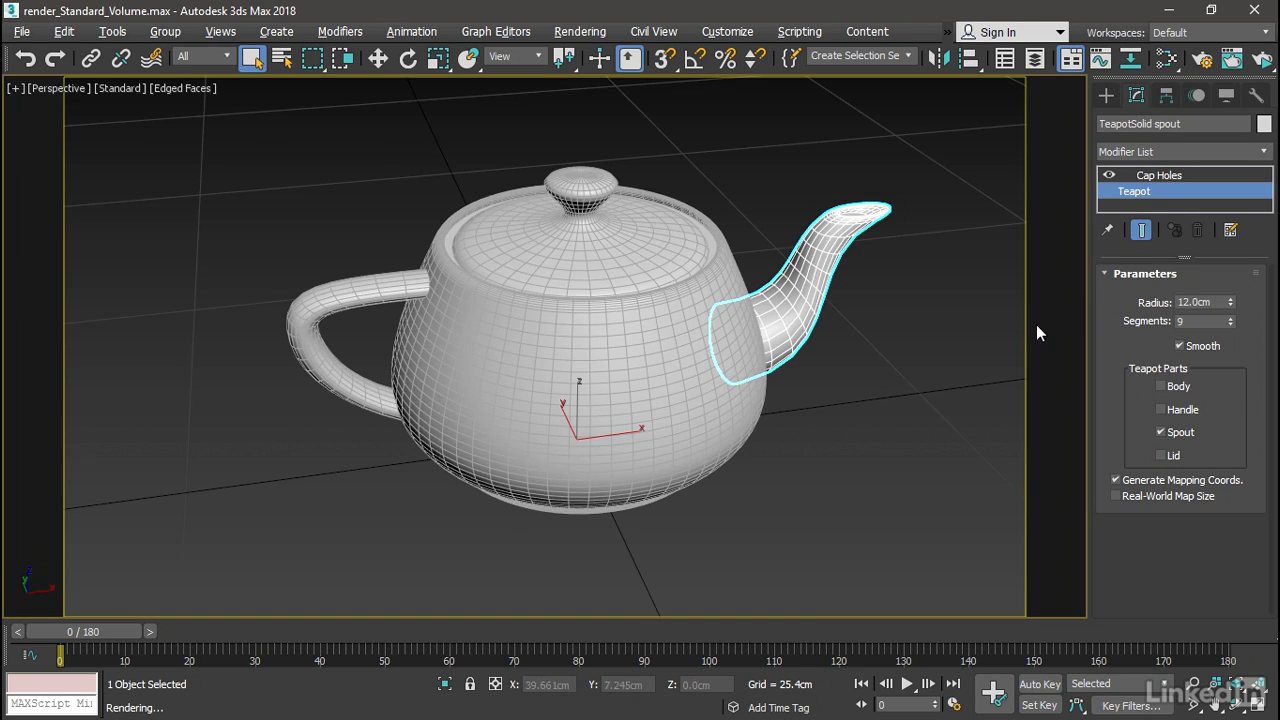
Temporarily hide the teapot body to examine the ends of the spout and handle, and undo the hiding
{"action": "left_click", "coordinate": [677, 340]}
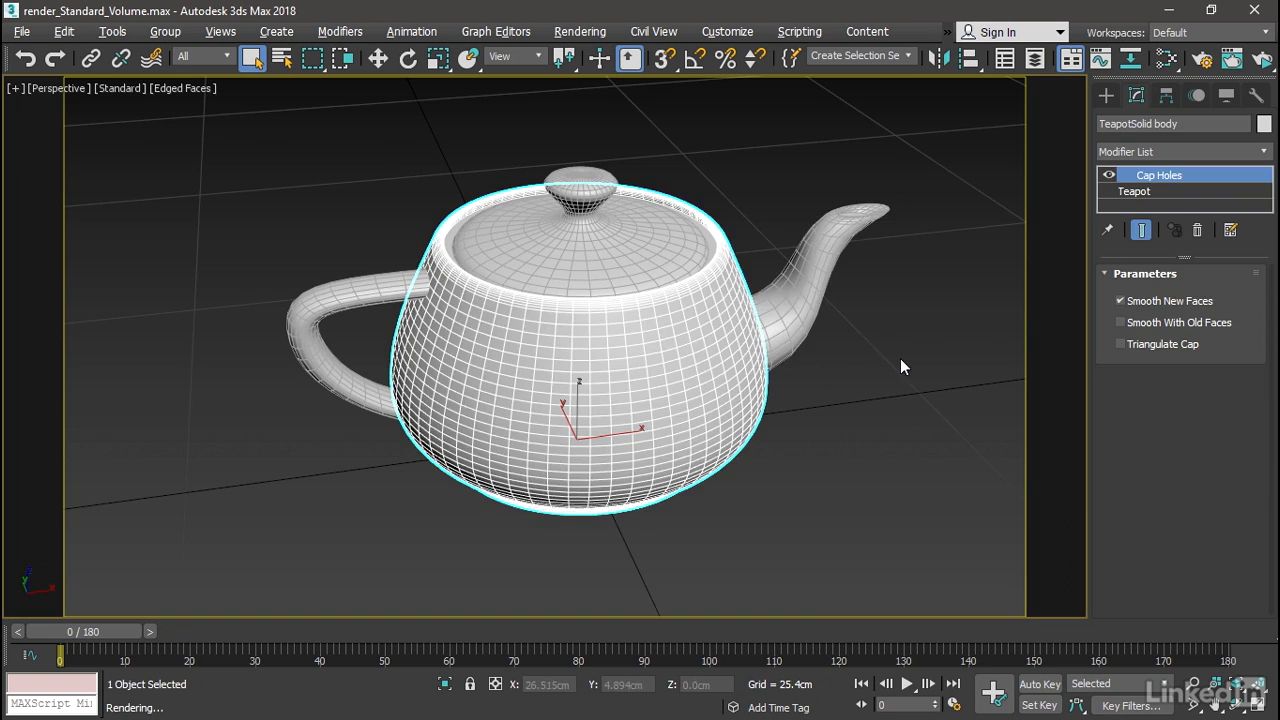
{"action": "right_click", "coordinate": [696, 315]}
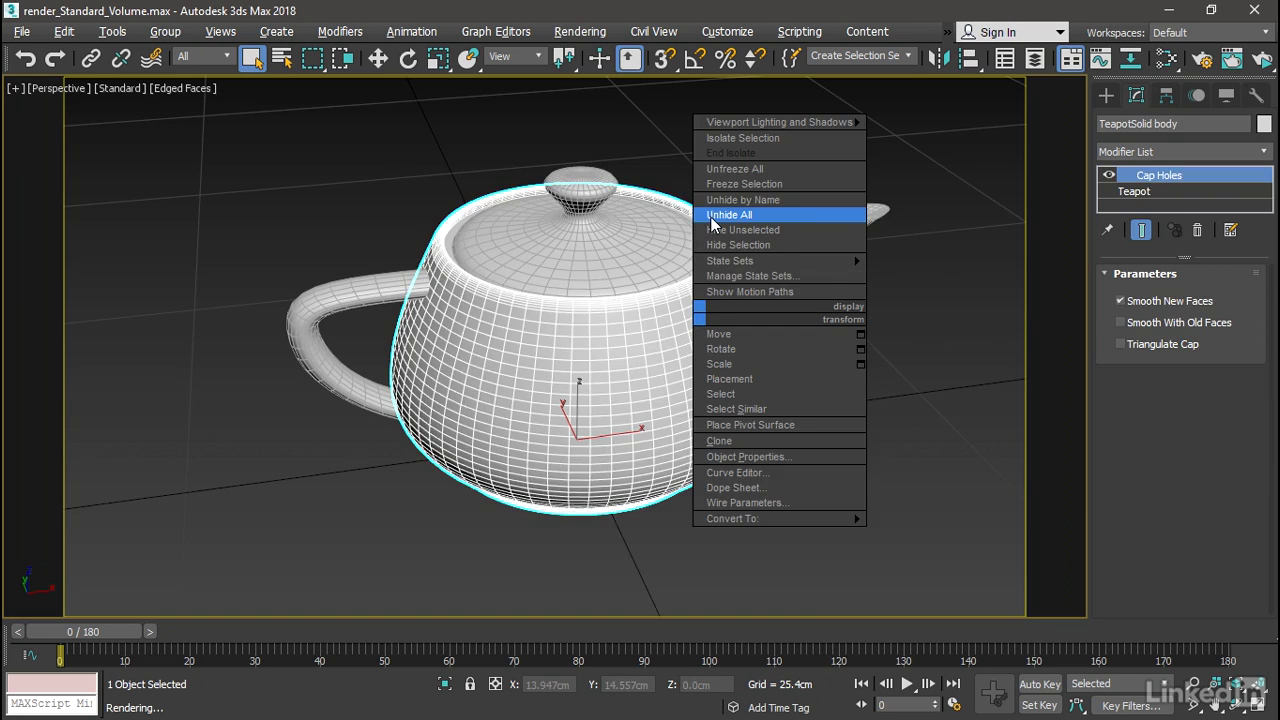
{"action": "left_click", "coordinate": [722, 245]}
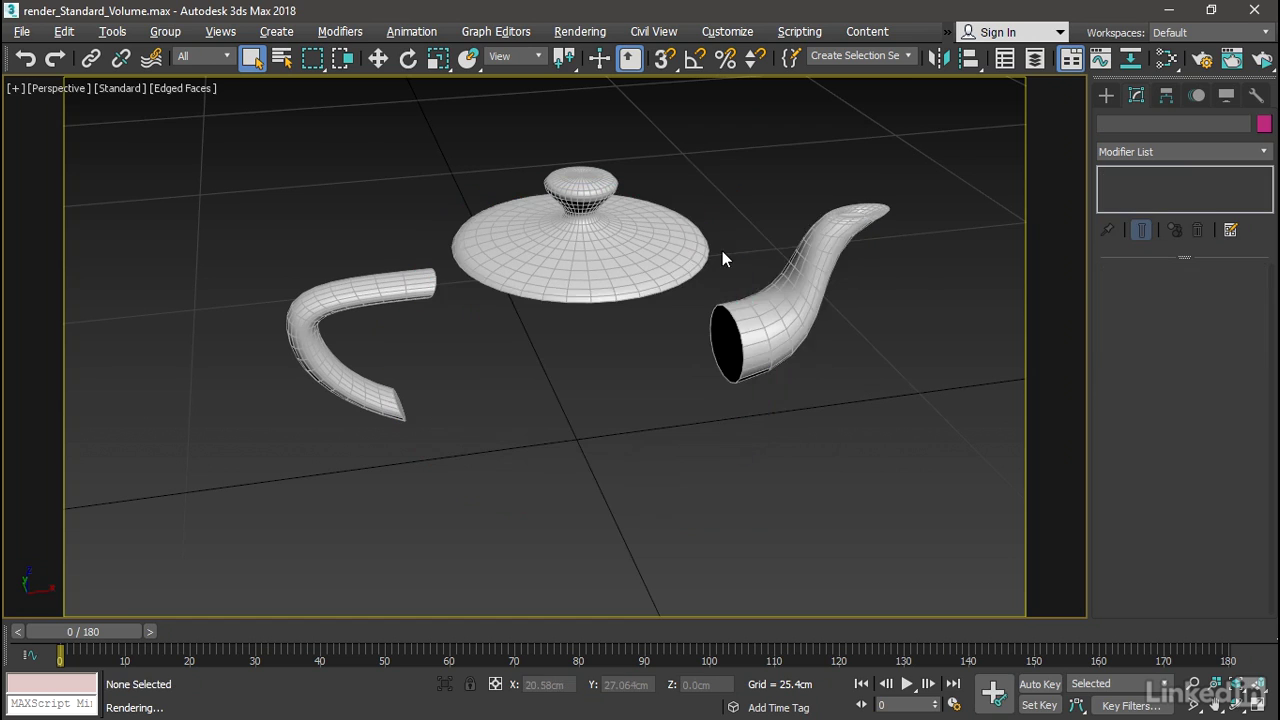
{"action": "middle_click_drag", "start_coordinate": [714, 405], "coordinate": [655, 385], "text": "alt"}
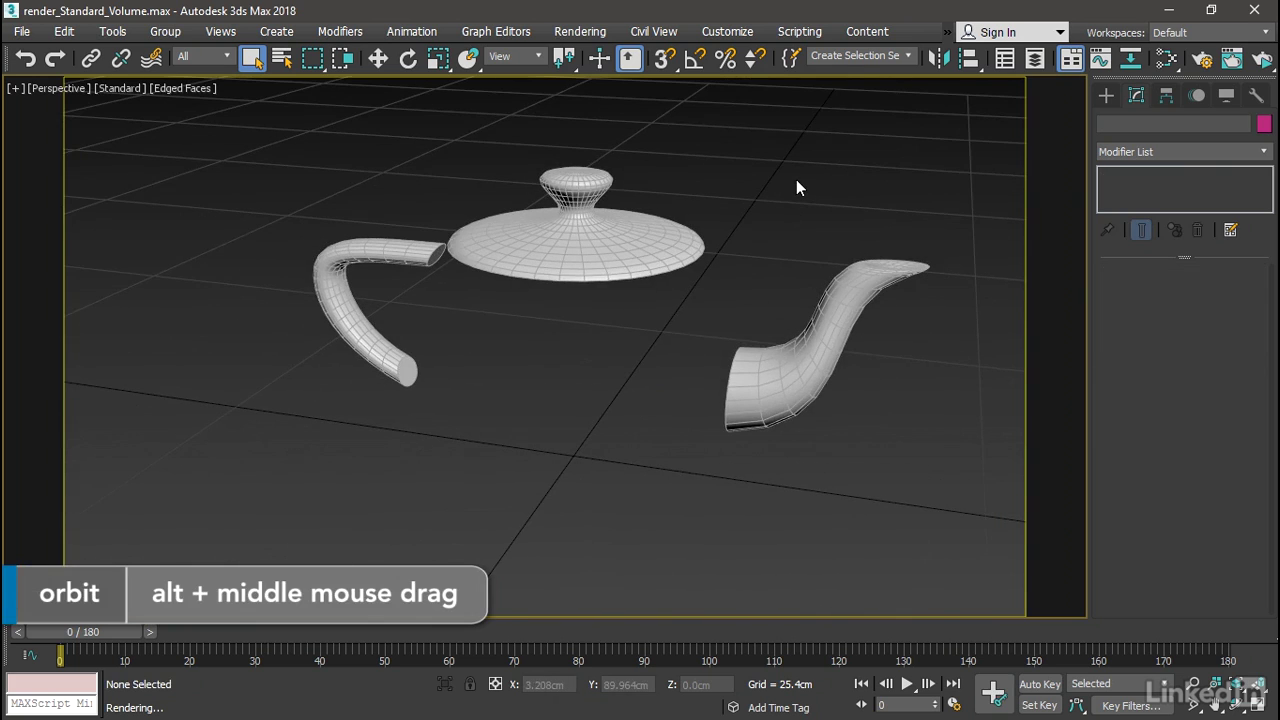
{"action": "left_click", "coordinate": [24, 60]}
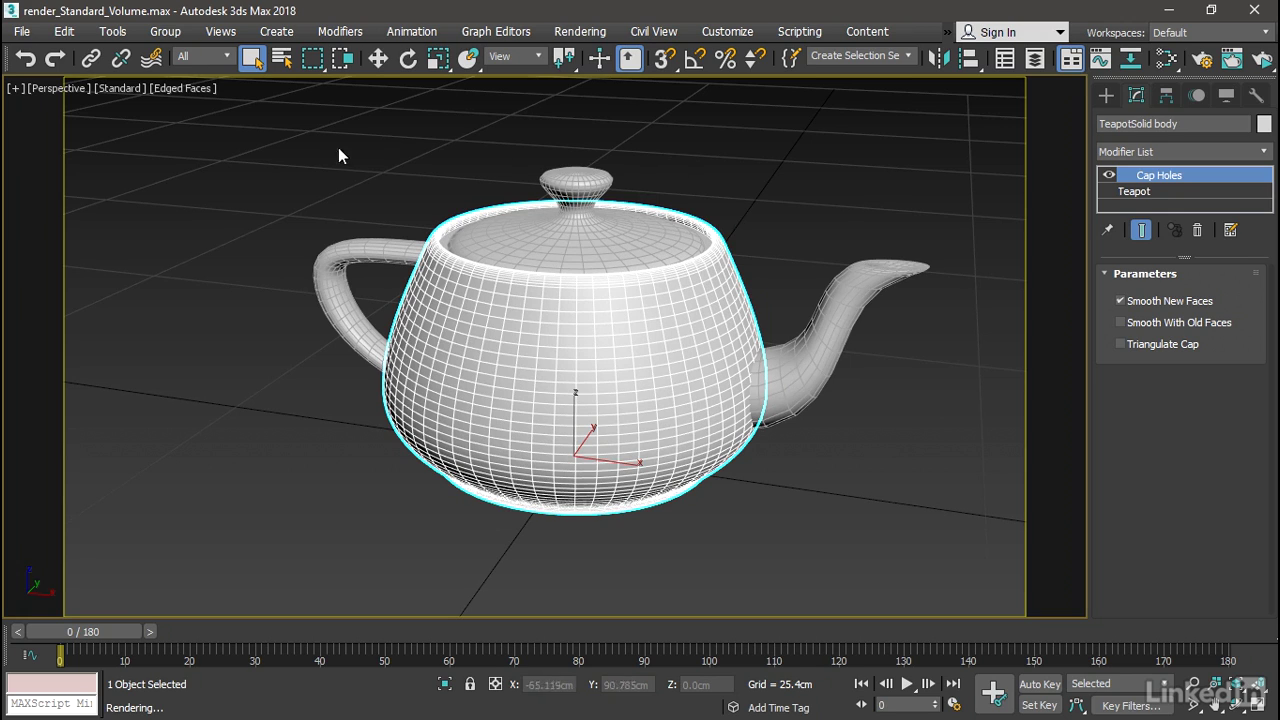
Select all four teapot parts and create an Arnold Standard Volume material in the Slate Material Editor, showing its parameters
{"action": "left_click_drag", "start_coordinate": [338, 149], "coordinate": [986, 454]}
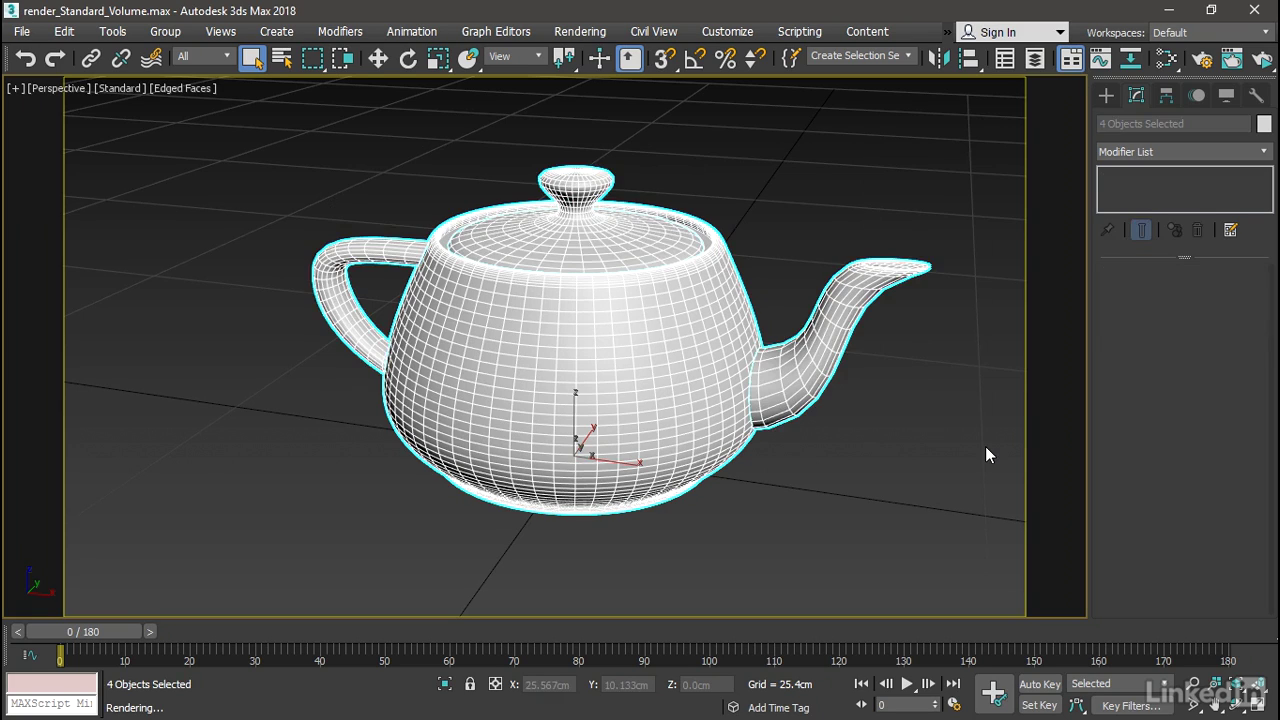
{"action": "left_click", "coordinate": [1163, 60]}
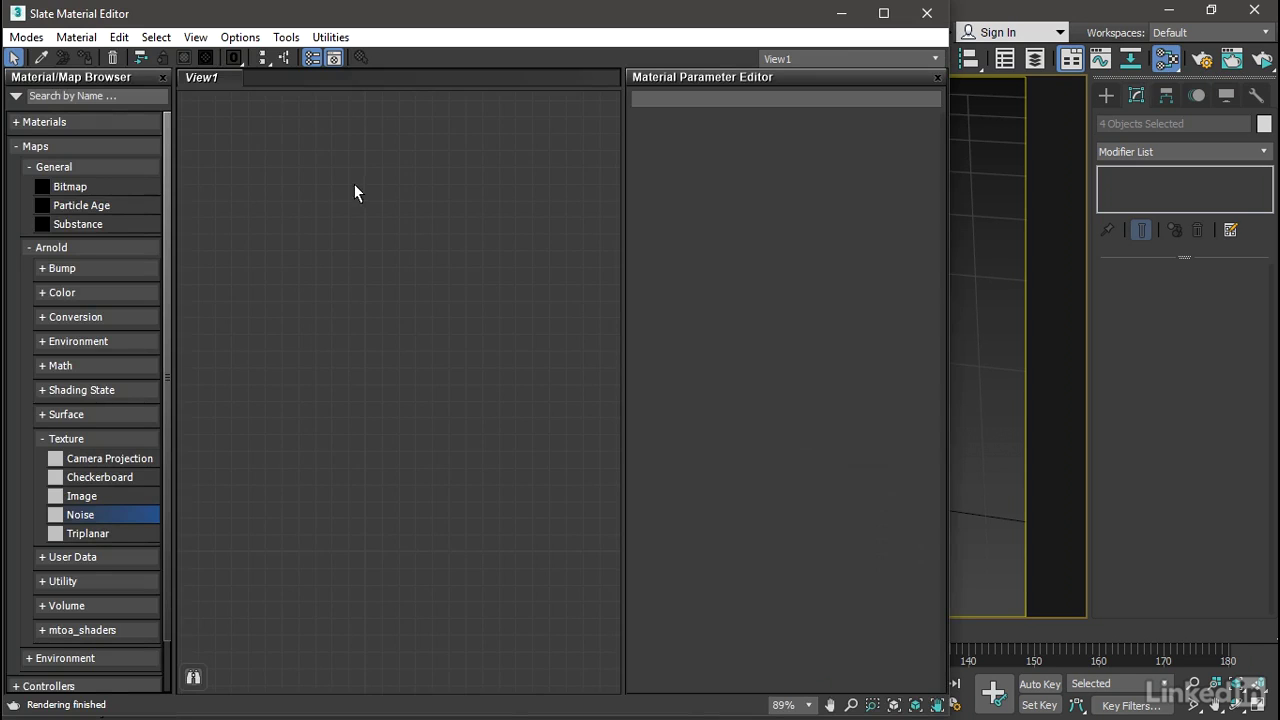
{"action": "left_click", "coordinate": [16, 122]}
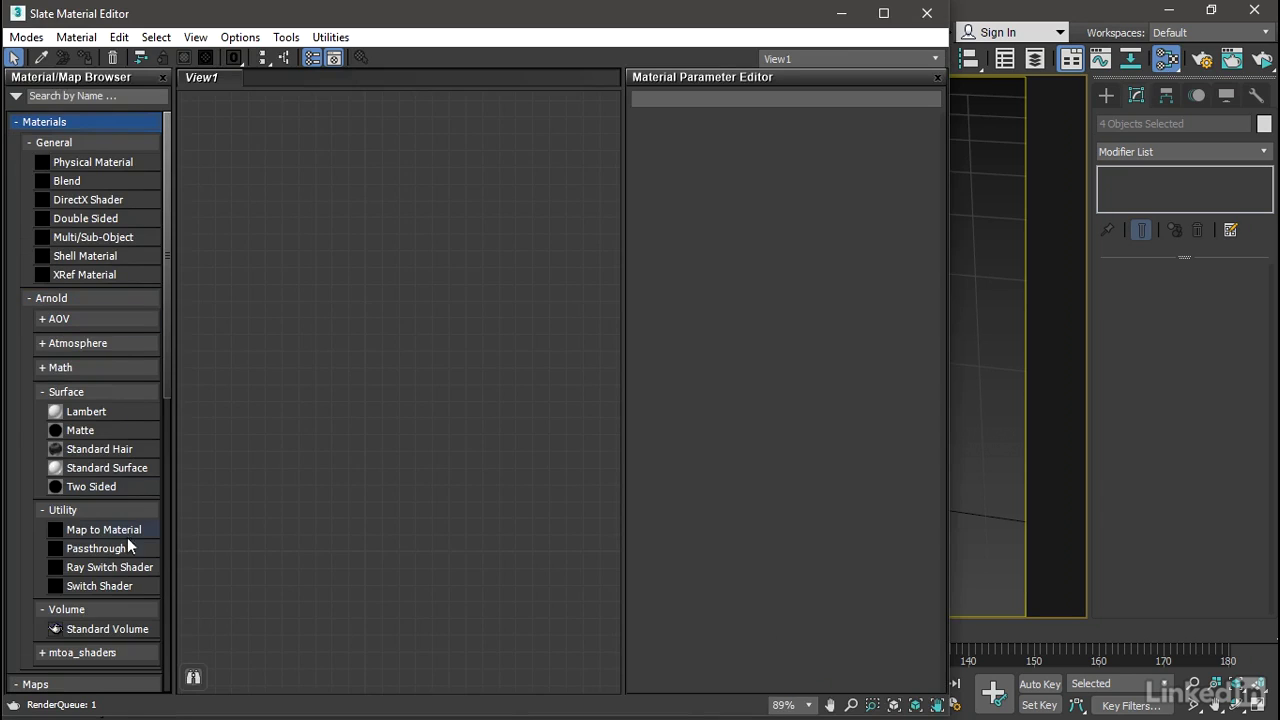
{"action": "left_click", "coordinate": [88, 630]}
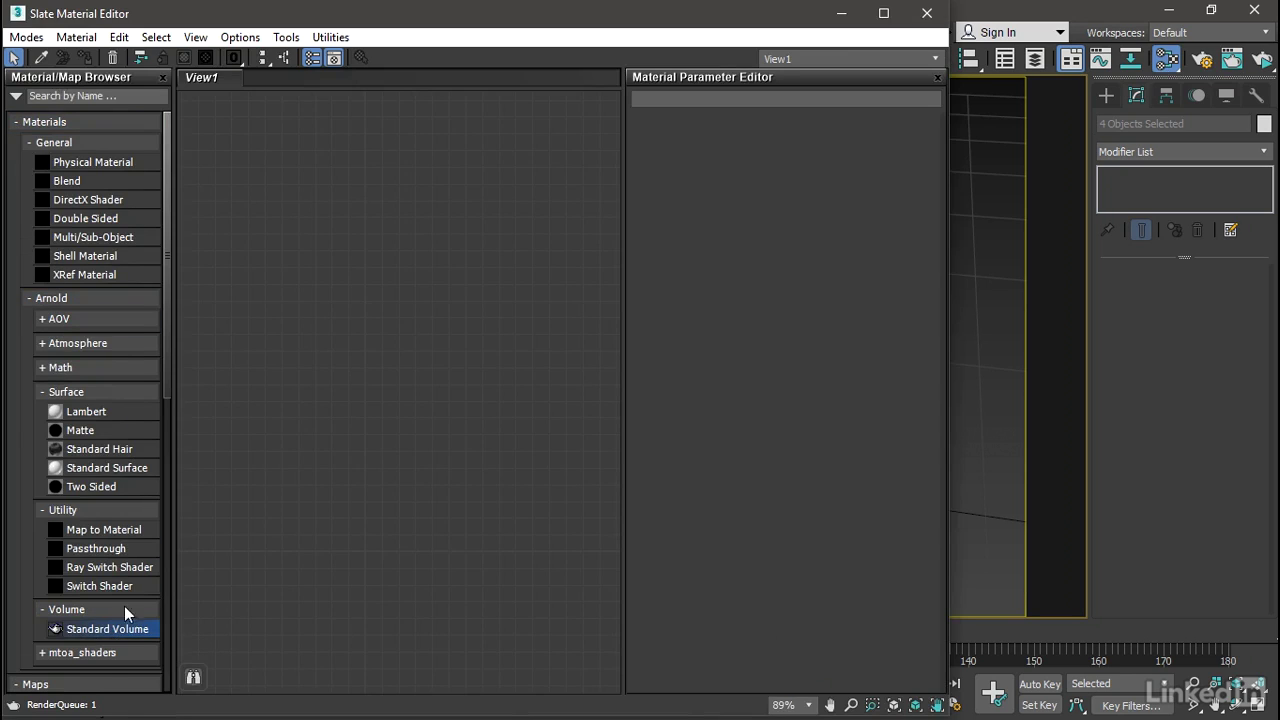
{"action": "left_click_drag", "start_coordinate": [435, 240], "coordinate": [470, 220]}
{"action": "scroll", "coordinate": [470, 220], "scroll_direction": "up", "scroll_amount": 3}
{"action": "double_click", "coordinate": [470, 220]}
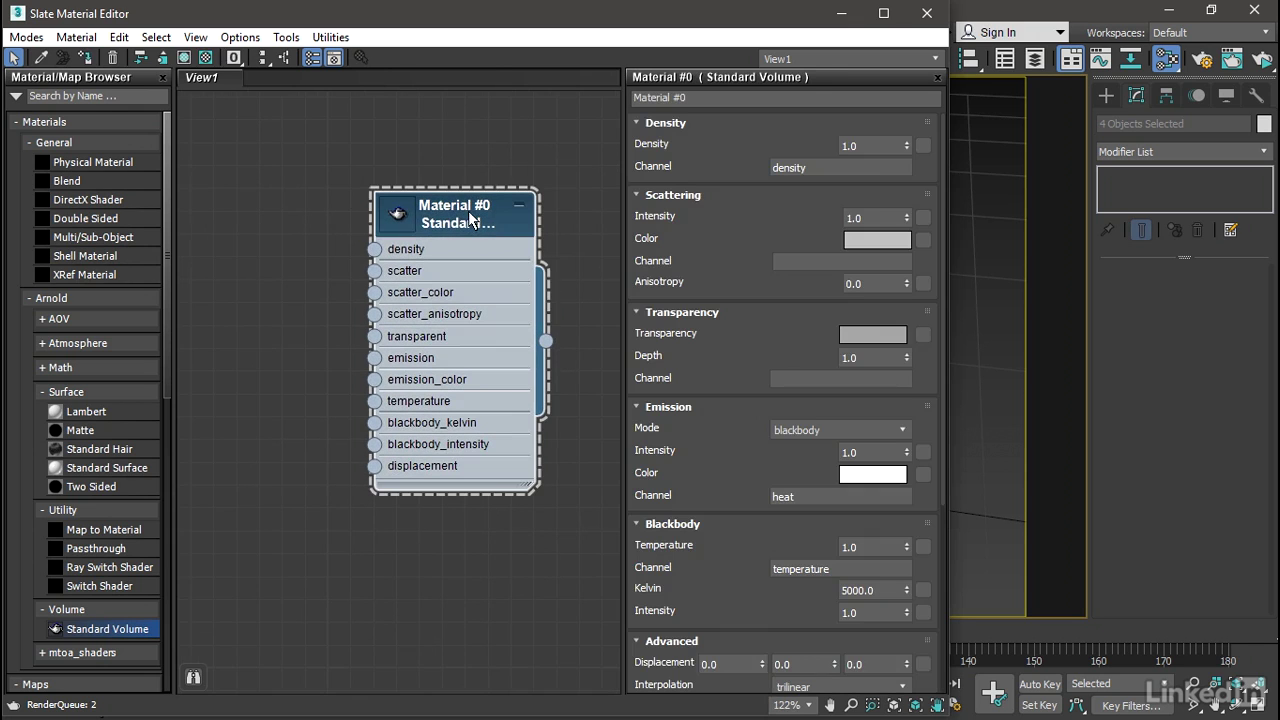
Name the Standard Volume material "teapot volume" and assign it to the selected teapot parts
{"action": "left_click", "coordinate": [685, 97]}
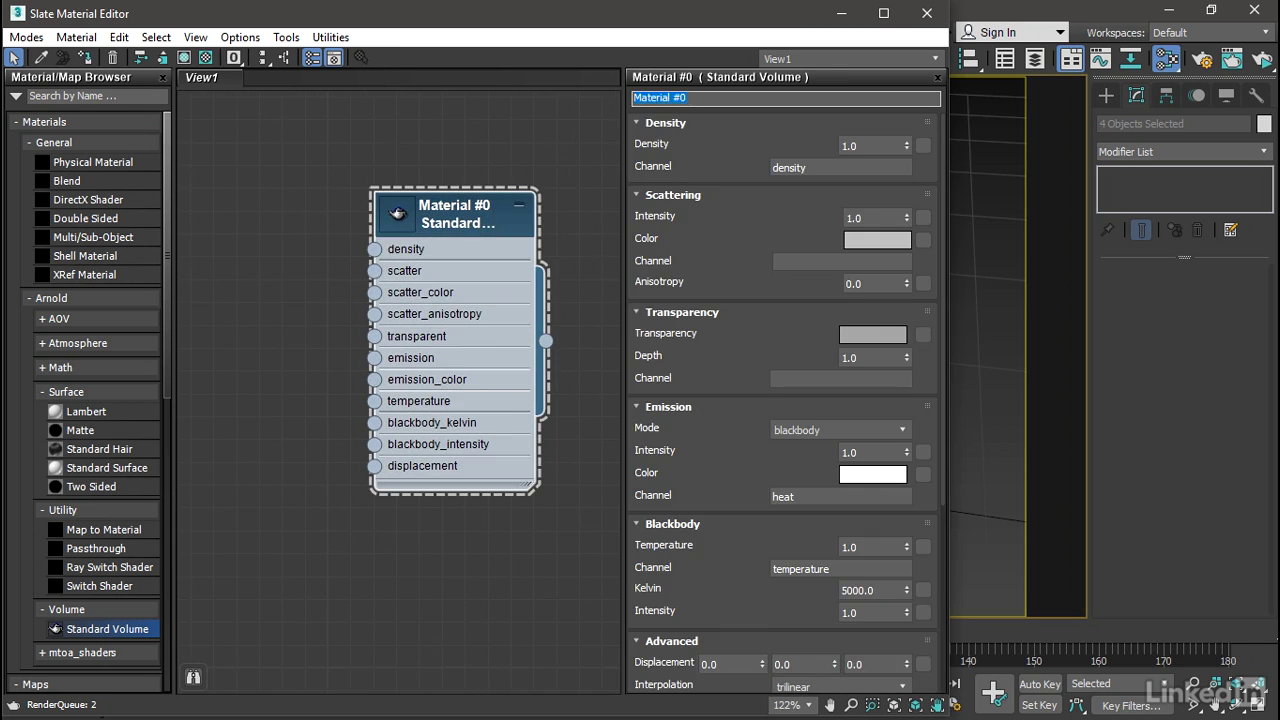
{"action": "type", "text": "teapot volume"}
{"action": "key", "text": "Return"}
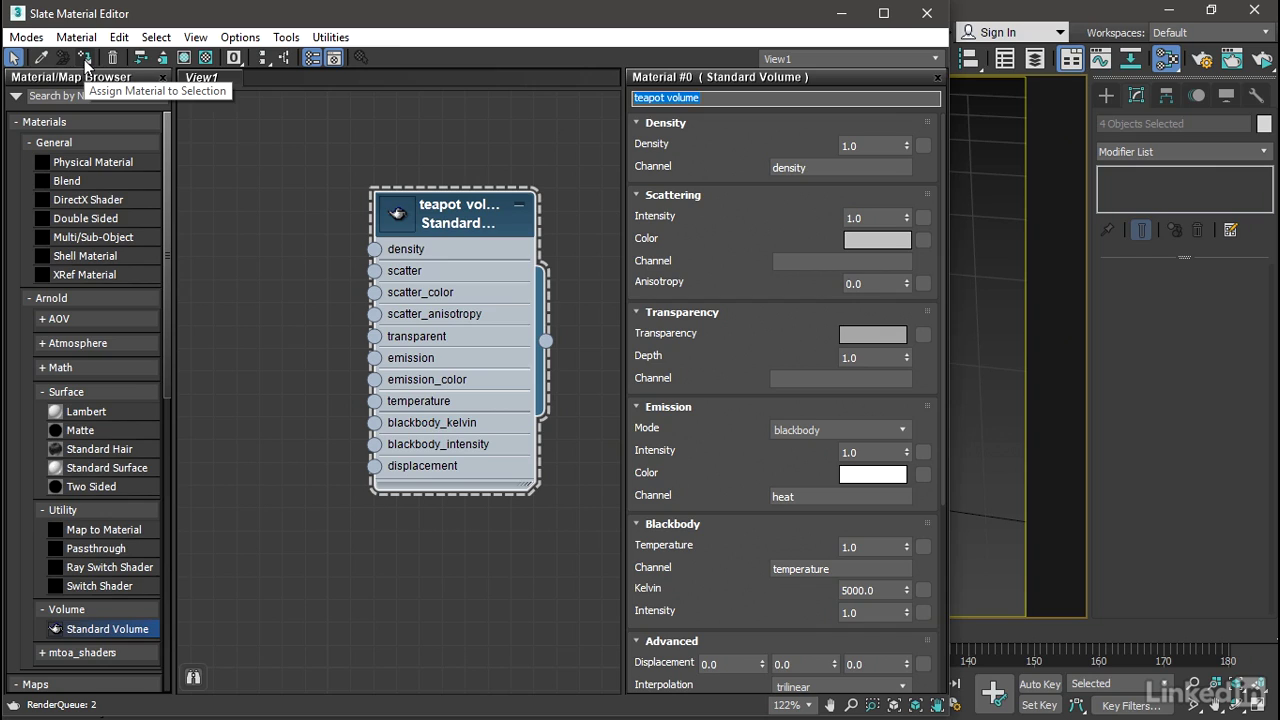
{"action": "left_click", "coordinate": [86, 62]}
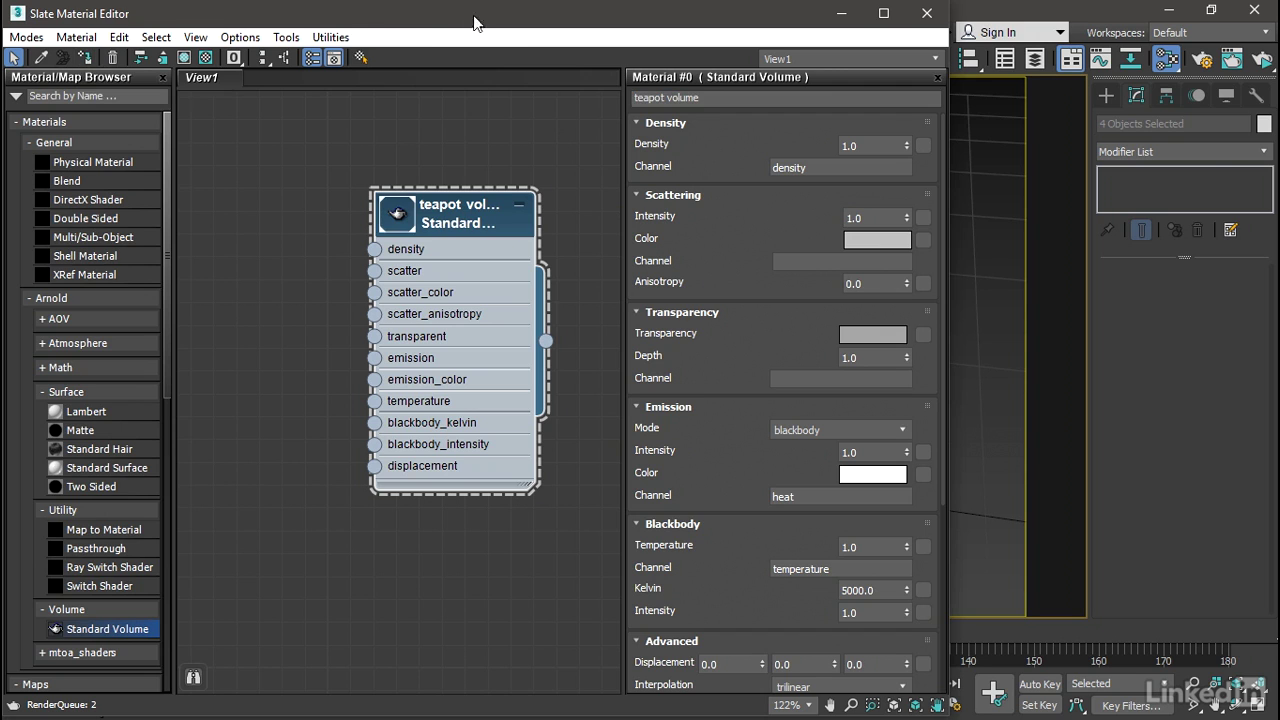
Add an Arnold Properties modifier to the four selected teapot parts and start an ActiveShade render
{"action": "left_click_drag", "start_coordinate": [479, 20], "coordinate": [353, 450]}
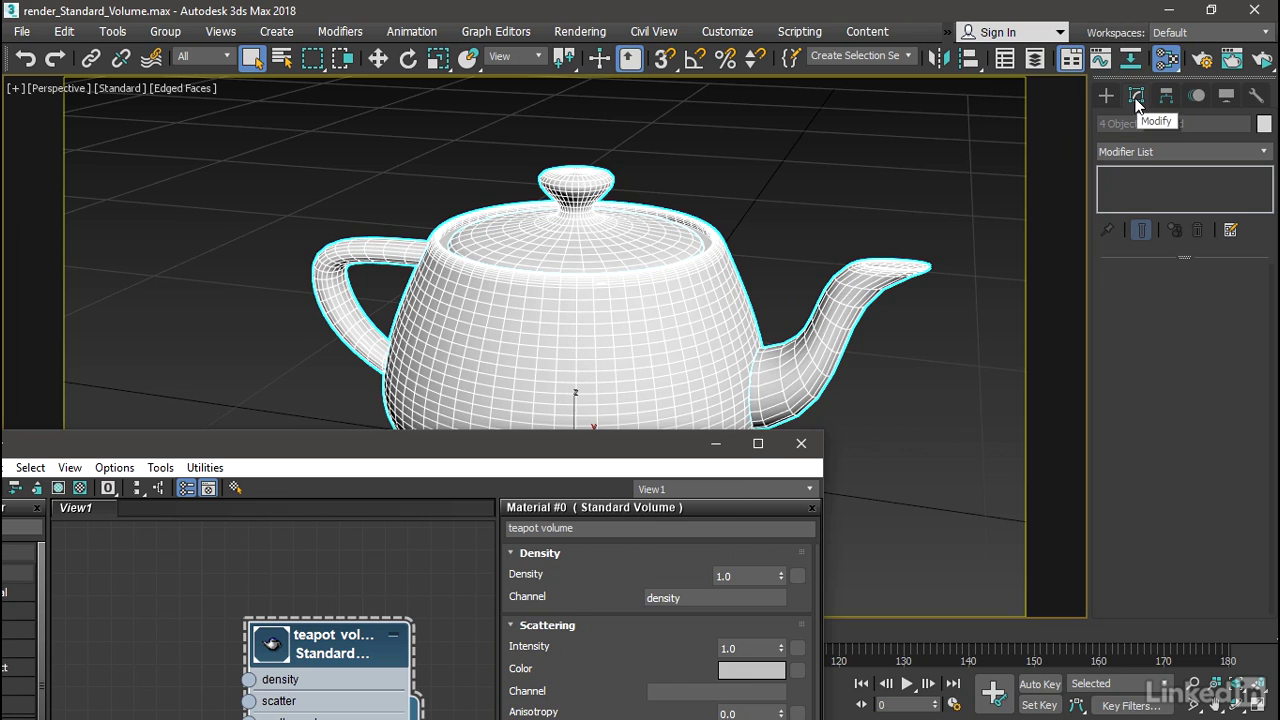
{"action": "left_click", "coordinate": [1231, 154]}
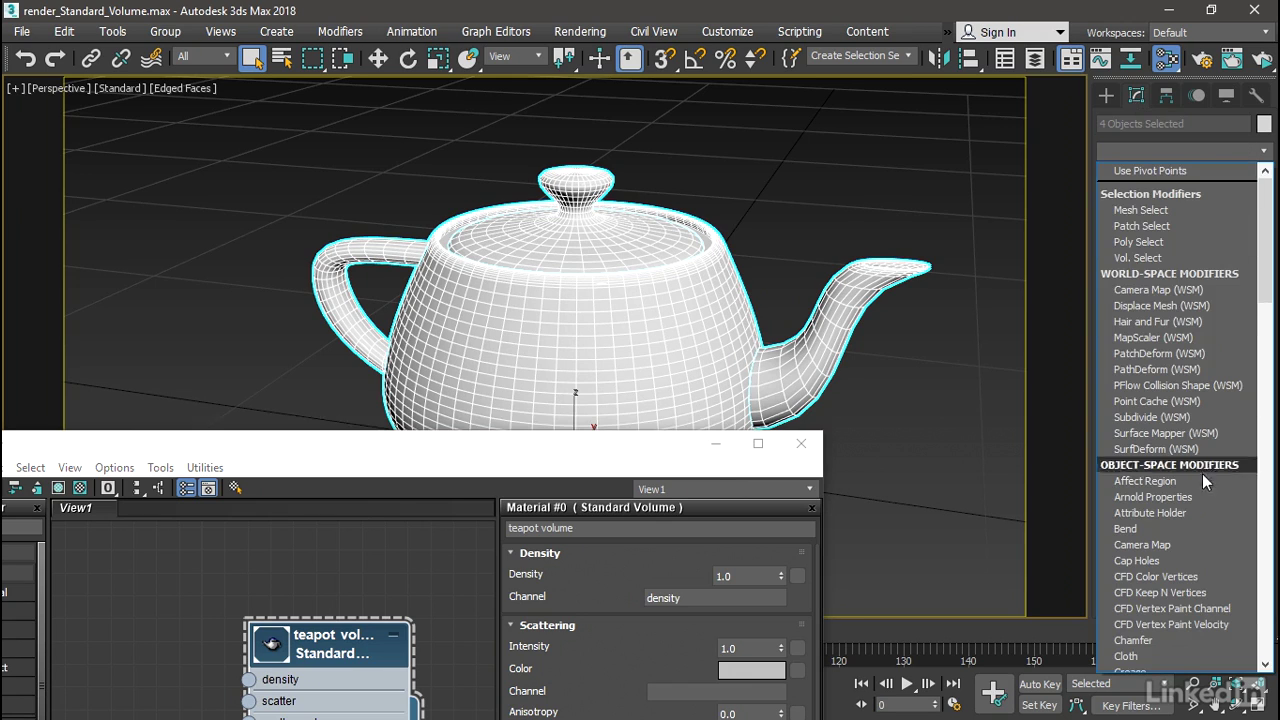
{"action": "left_click", "coordinate": [1201, 497]}
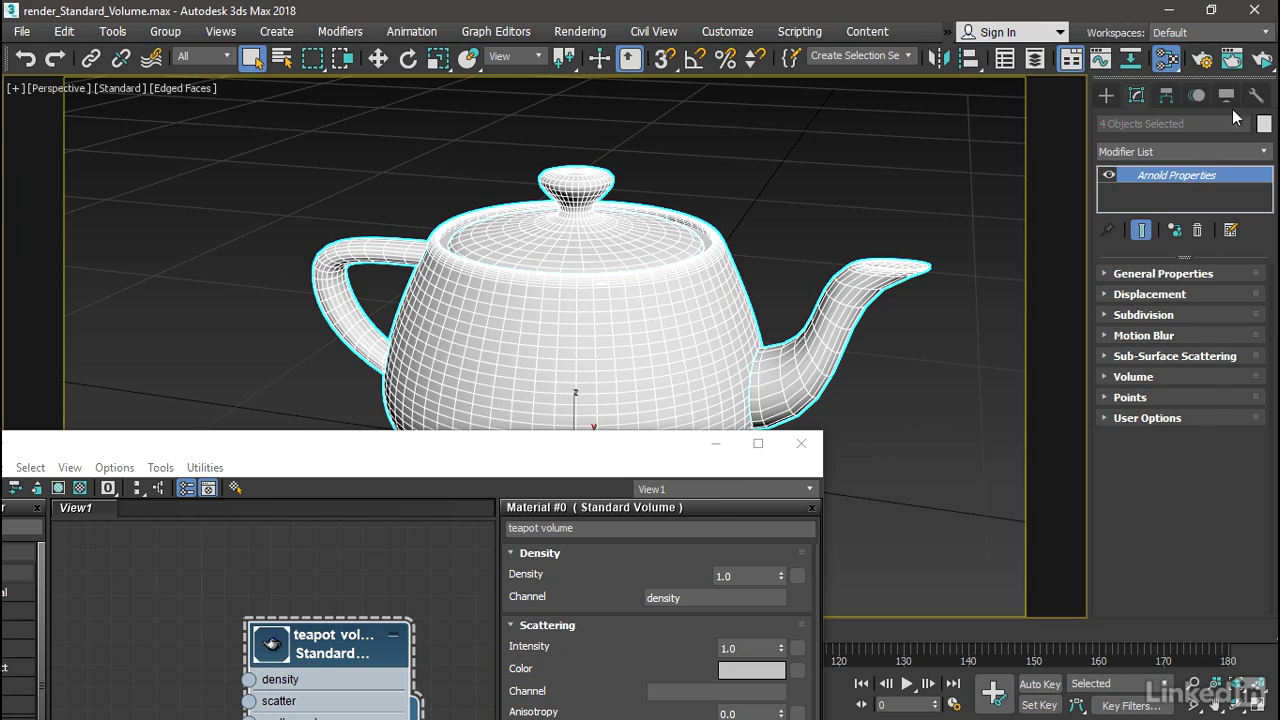
{"action": "left_click", "coordinate": [1263, 61]}
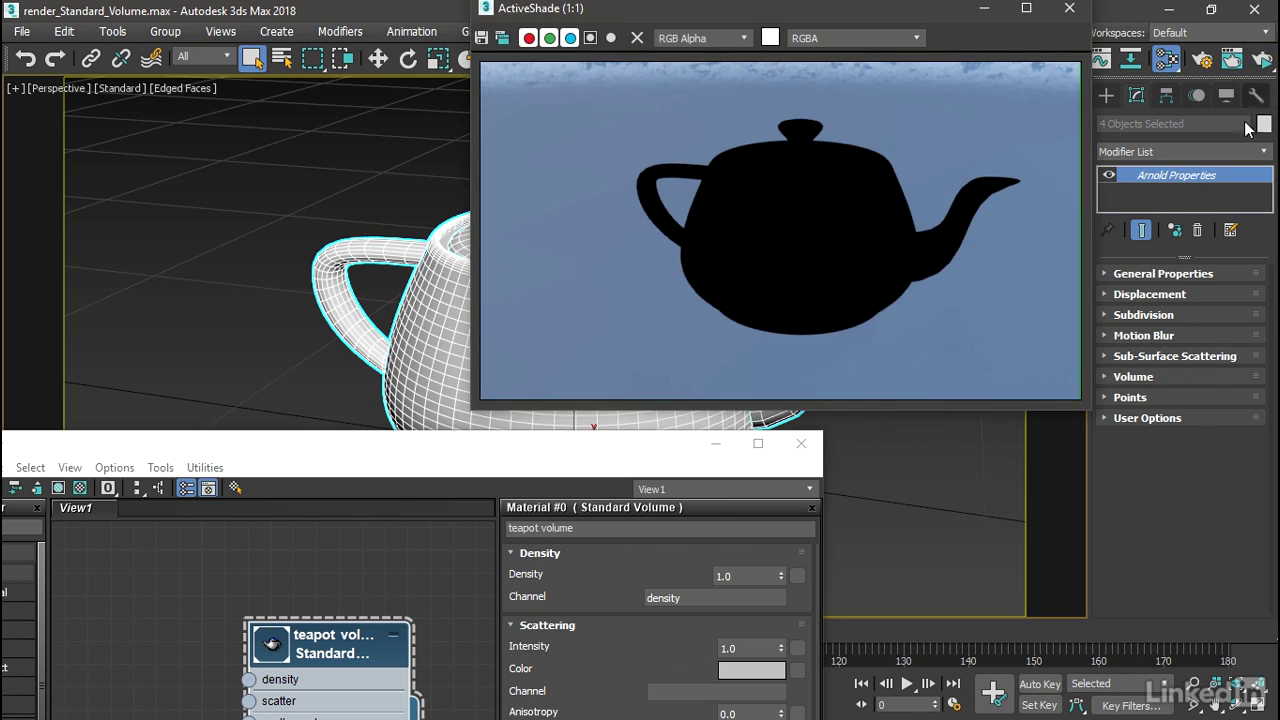
Enable Volume in the Arnold Properties modifier, with a step size of 0.2 and padding of 10
{"action": "left_click", "coordinate": [1103, 376]}
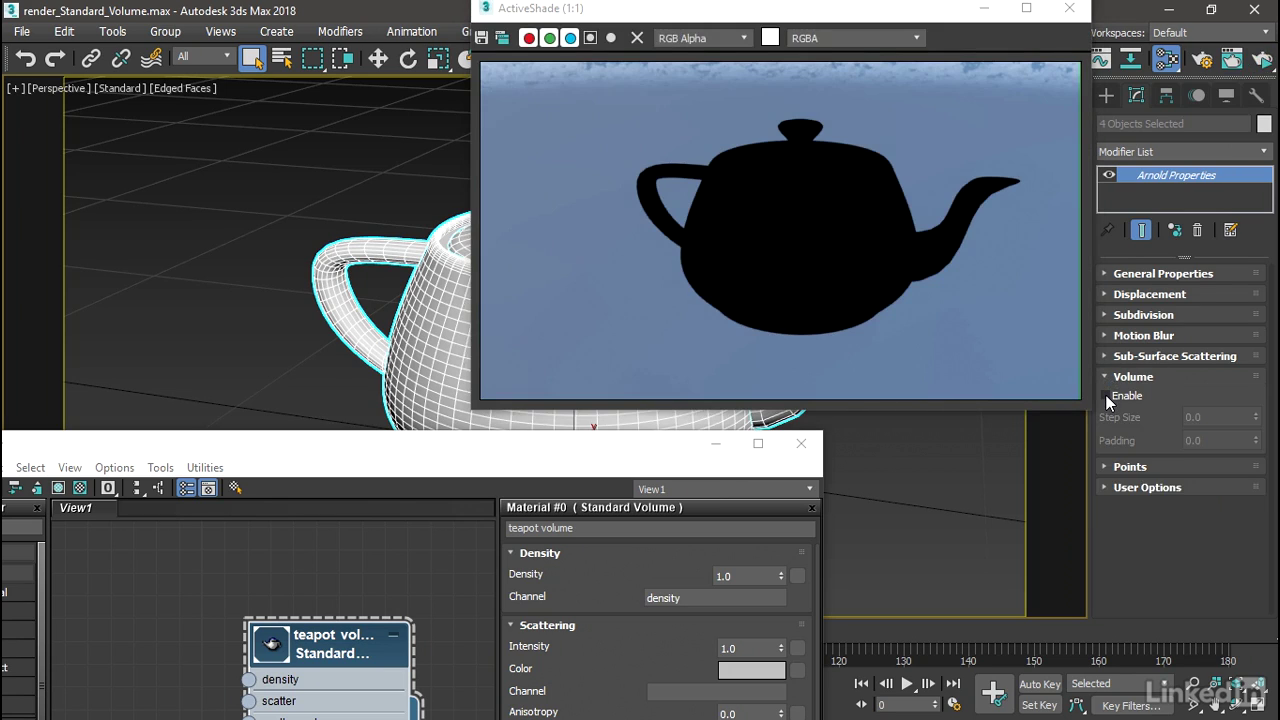
{"action": "left_click", "coordinate": [1105, 395]}
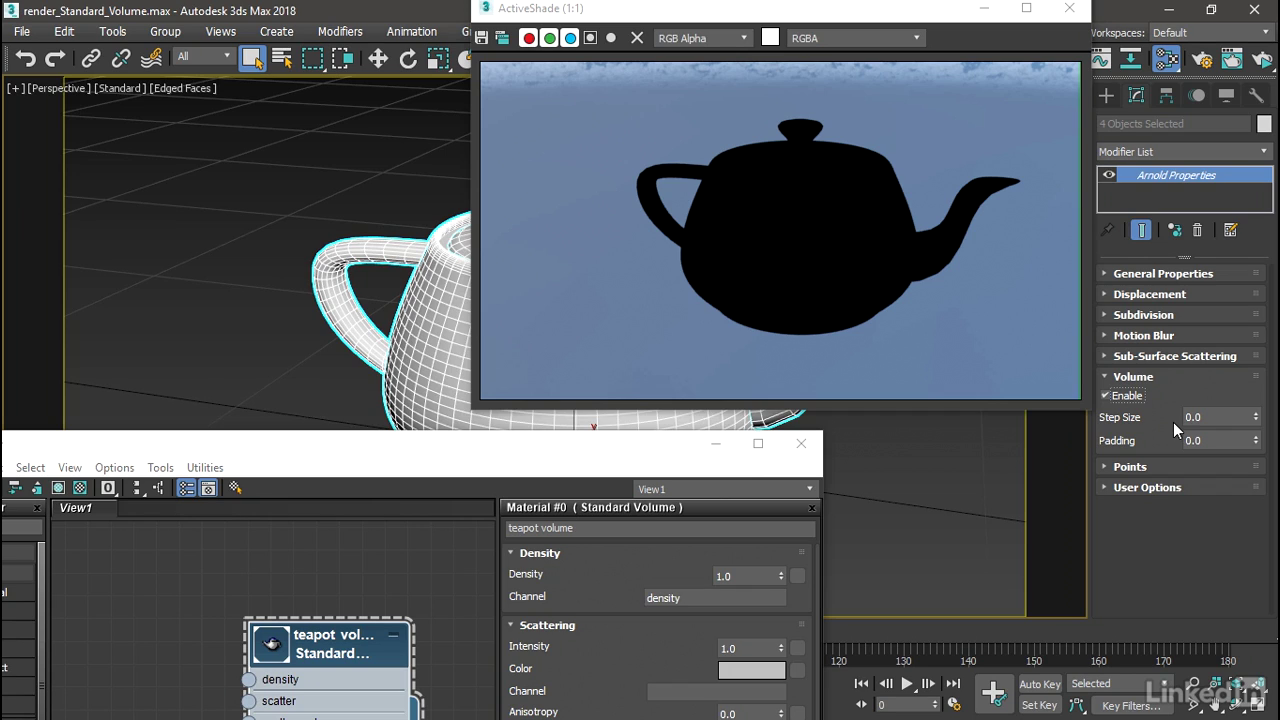
{"action": "left_click", "coordinate": [1217, 416]}
{"action": "type", "text": ".2"}
{"action": "key", "text": "Return"}
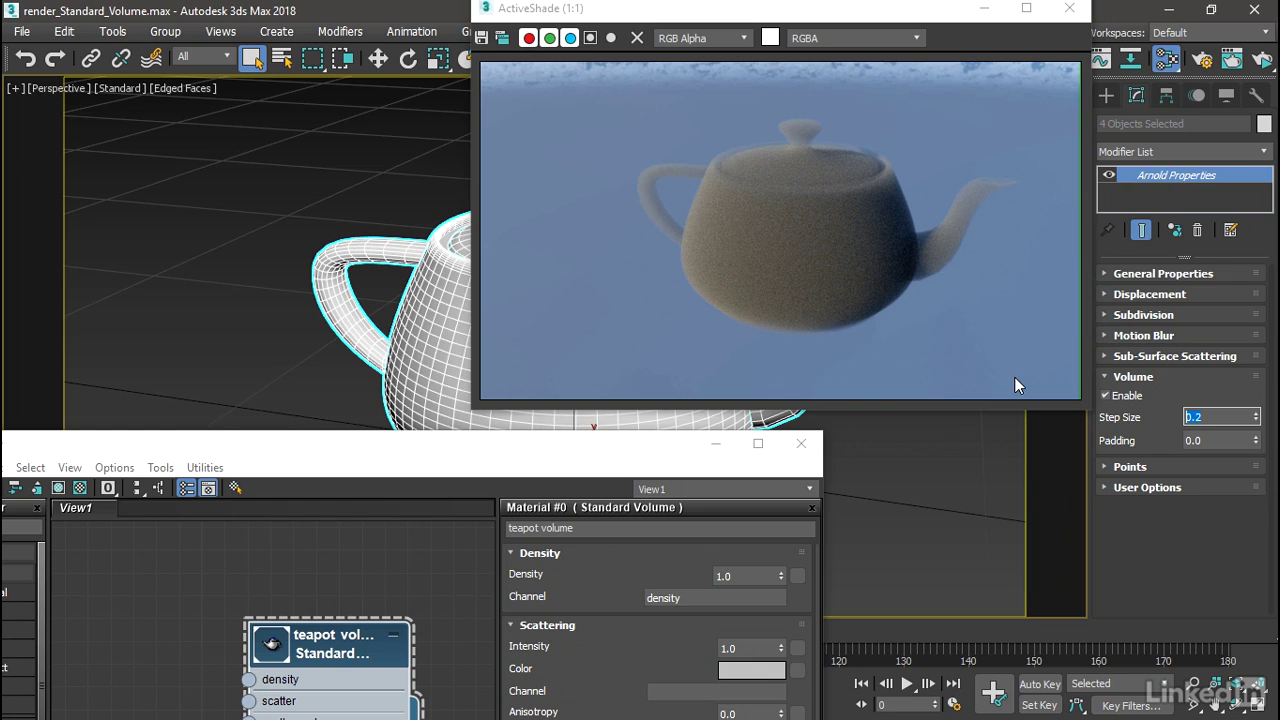
{"action": "left_click", "coordinate": [1215, 441]}
{"action": "type", "text": "10"}
{"action": "key", "text": "Return"}
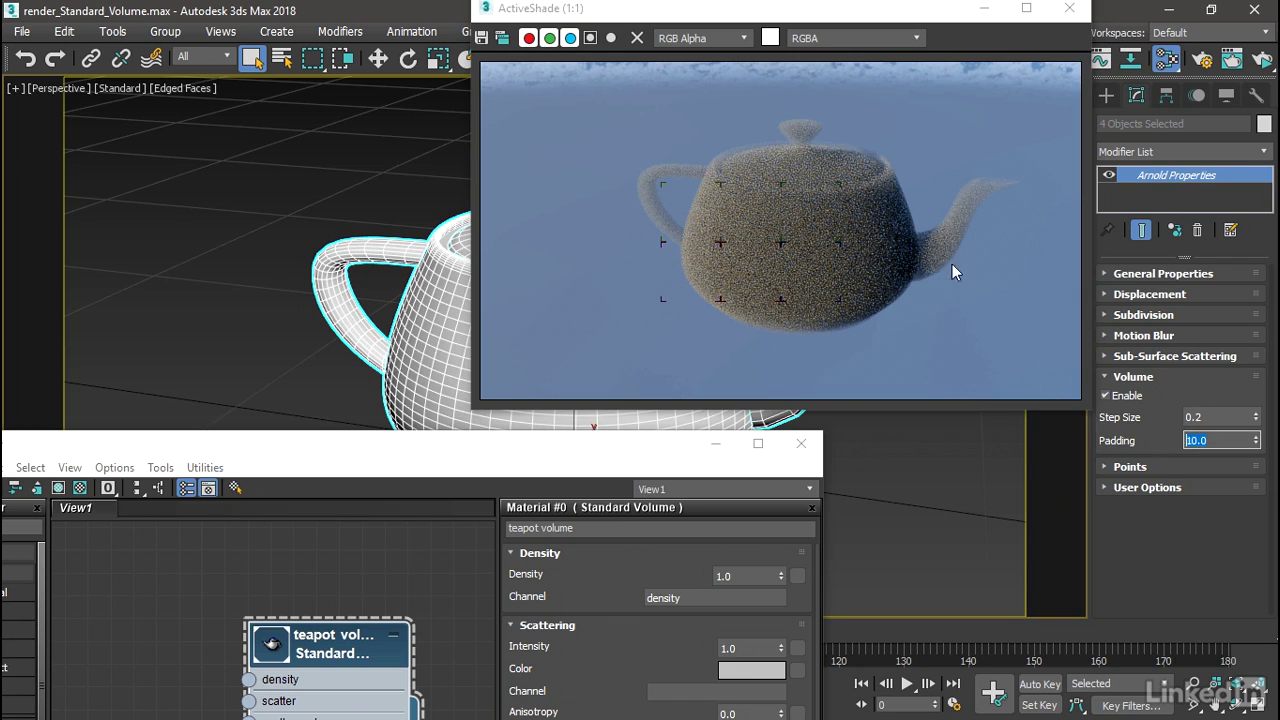
Arrange the render and material windows side by side and set the teapot volume material's density to 0.3
{"action": "left_click_drag", "start_coordinate": [730, 12], "coordinate": [1013, 76]}
{"action": "left_click_drag", "start_coordinate": [565, 446], "coordinate": [493, 11]}
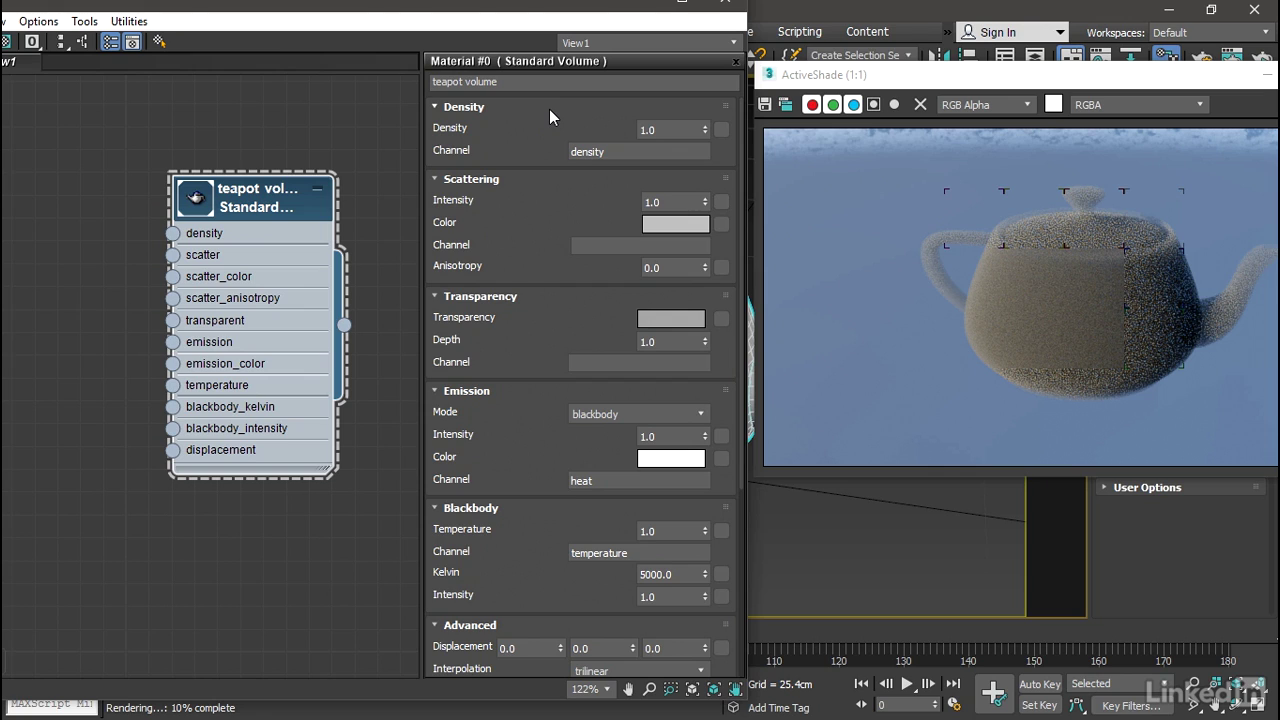
{"action": "mouse_move", "coordinate": [548, 125]}
{"action": "double_click", "coordinate": [692, 130]}
{"action": "type", "text": "0.3"}
{"action": "key", "text": "Return"}
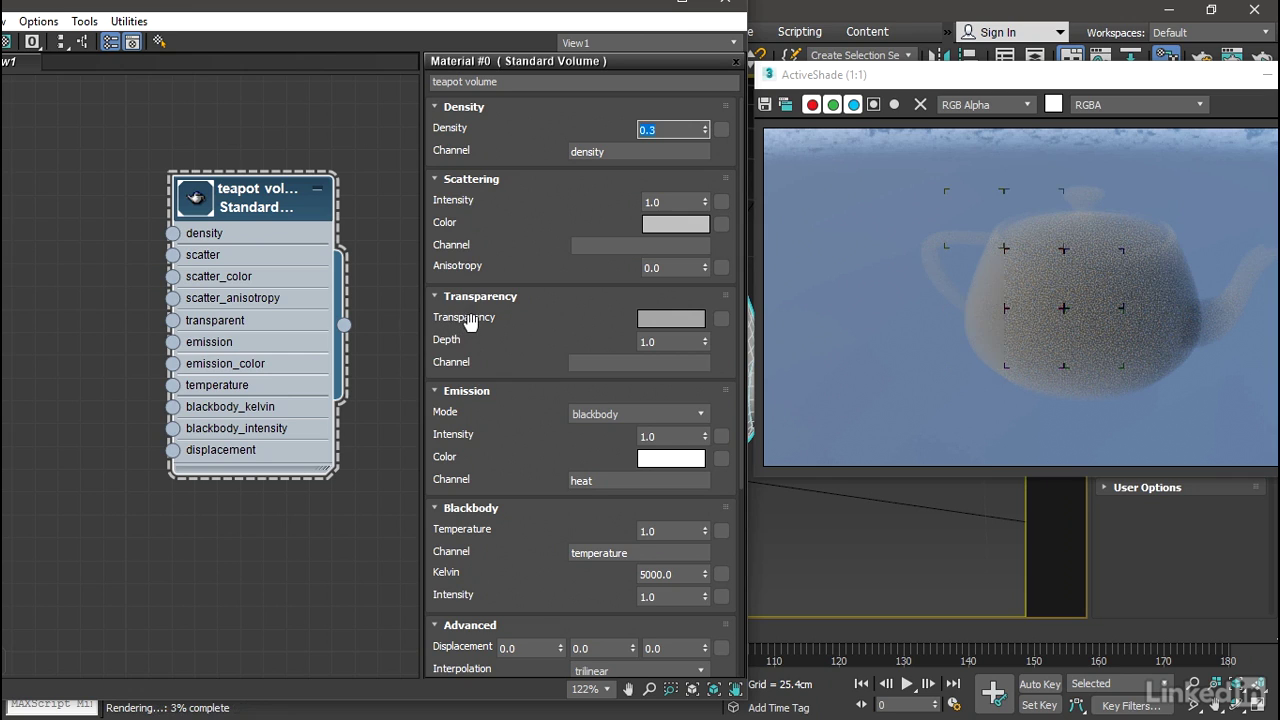
Change the material's transparency color to a dark grey and set the transparency depth to 0.1
{"action": "left_click", "coordinate": [689, 318]}
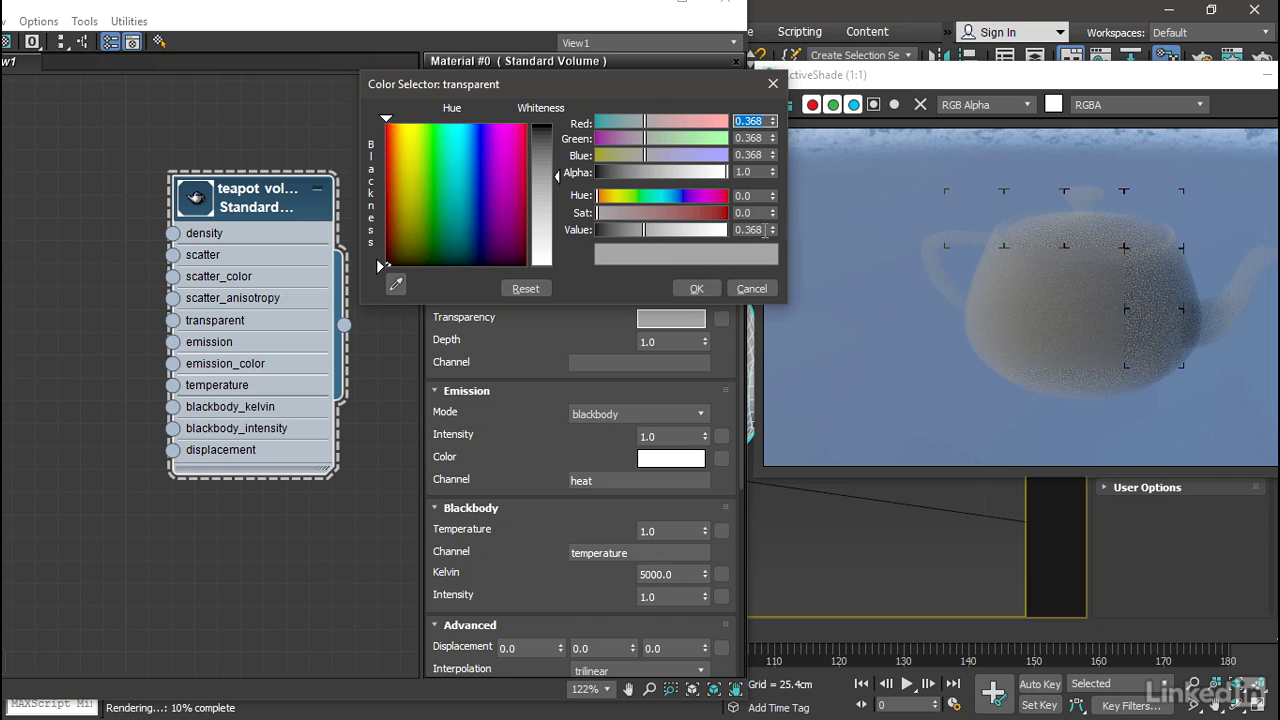
{"action": "left_click_drag", "start_coordinate": [766, 230], "coordinate": [748, 230]}
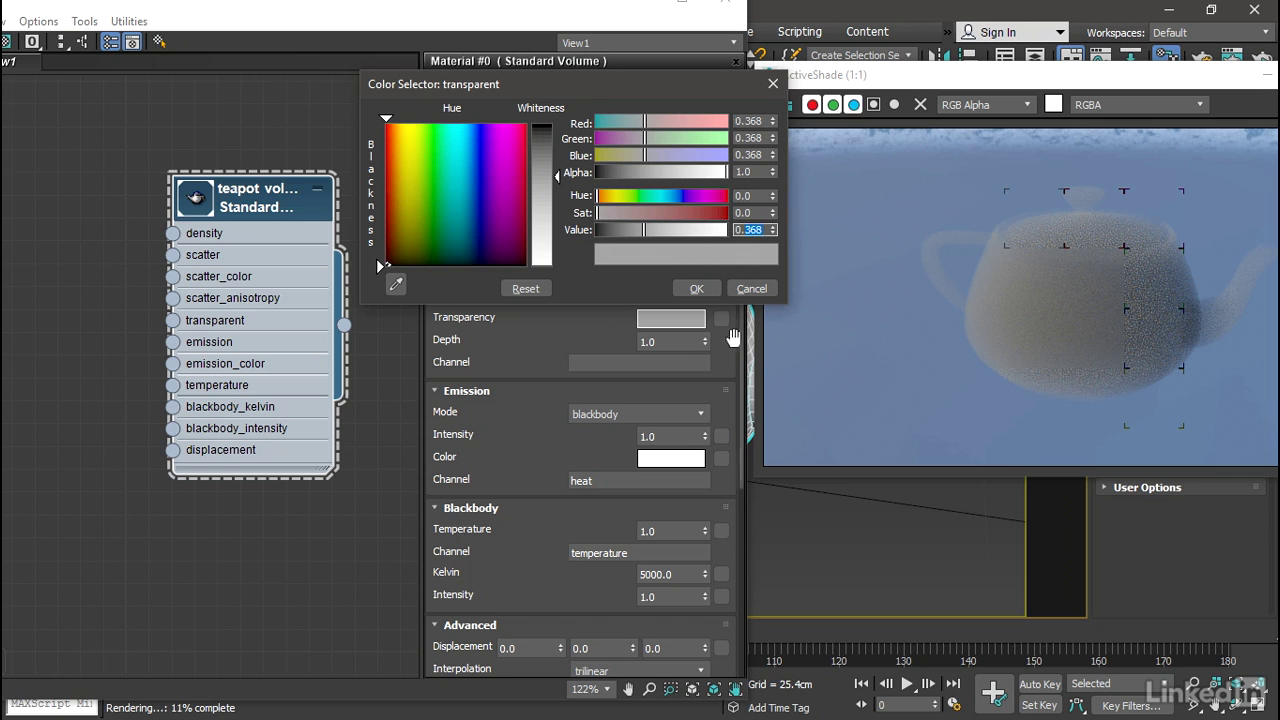
{"action": "type", "text": "1"}
{"action": "left_click", "coordinate": [712, 290]}
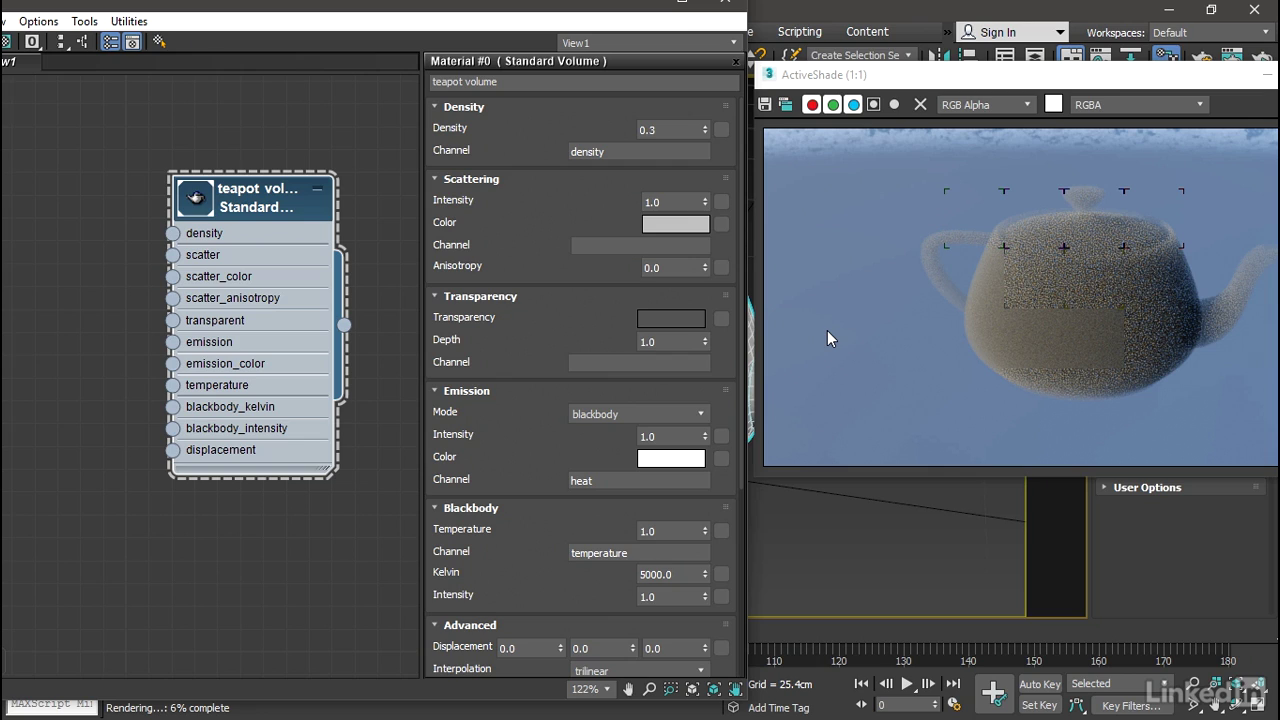
{"action": "double_click", "coordinate": [660, 341]}
{"action": "type", "text": "0.1"}
{"action": "key", "text": "Return"}
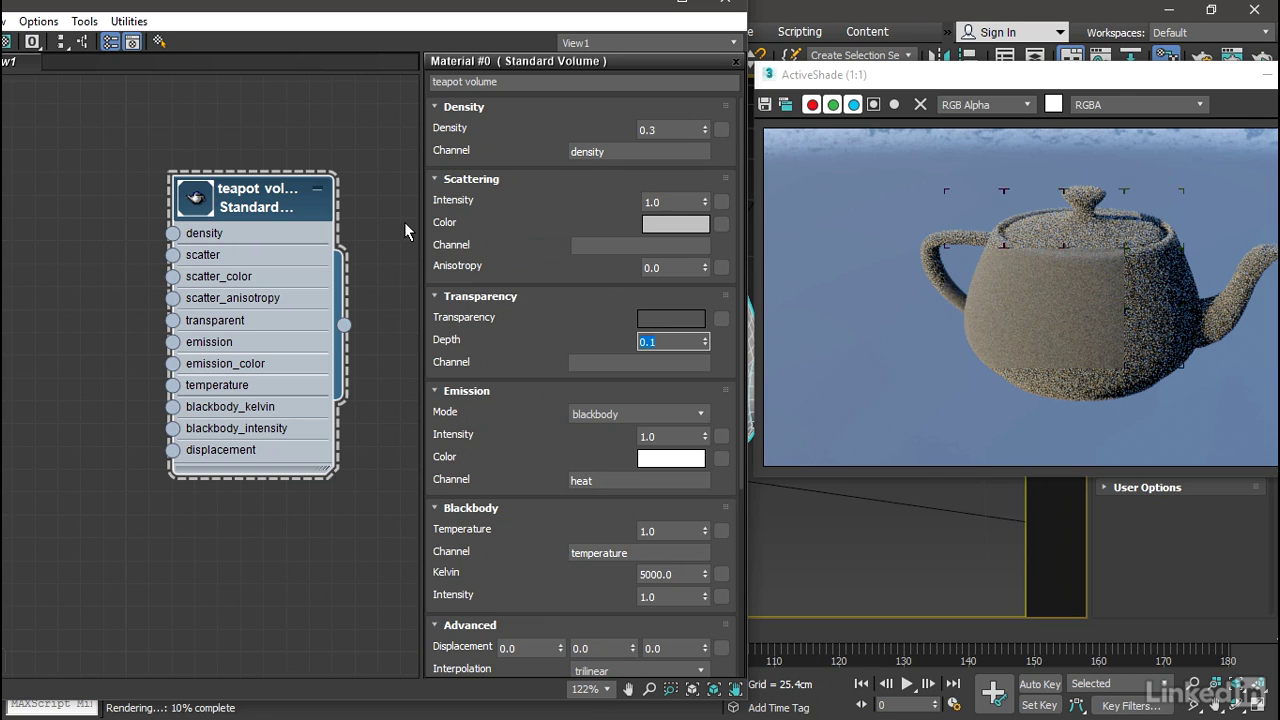
Set the teapot volume material's scattering intensity to 0.9
{"action": "left_click", "coordinate": [697, 203]}
{"action": "type", "text": ".9"}
{"action": "key", "text": "Return"}
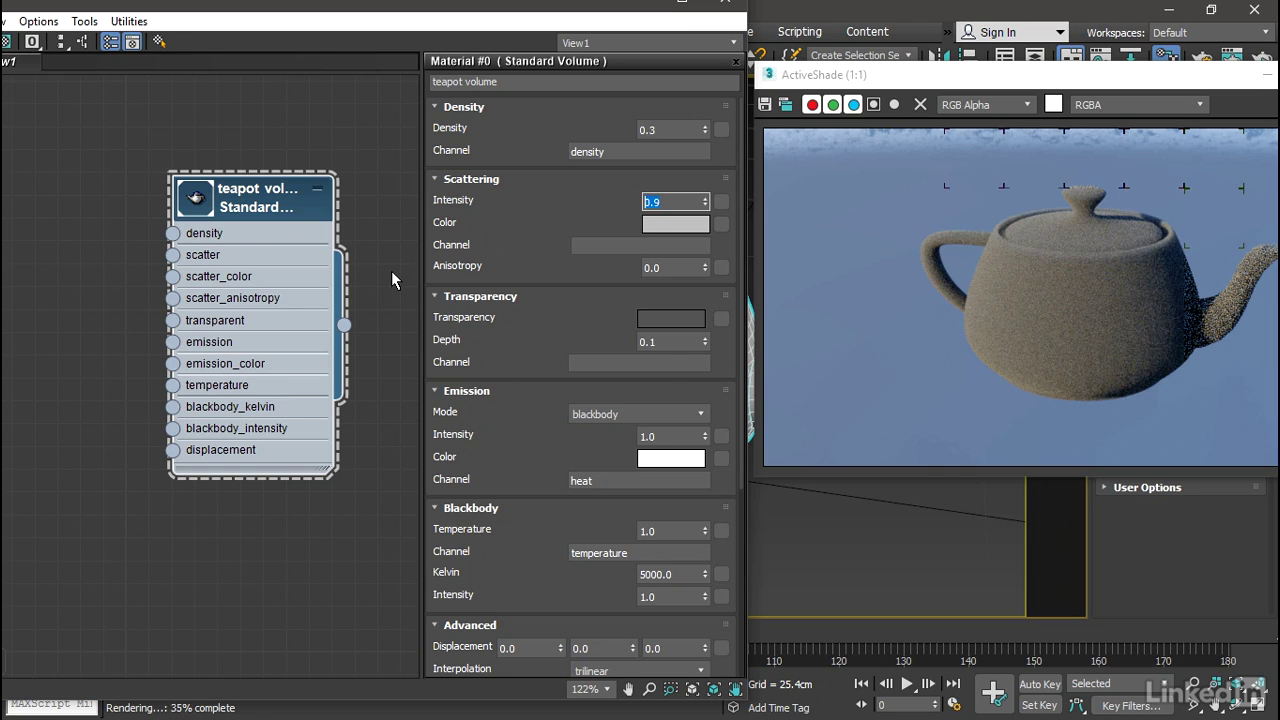
Set the material's emission mode to density with an emission intensity of 3
{"action": "left_click", "coordinate": [595, 415]}
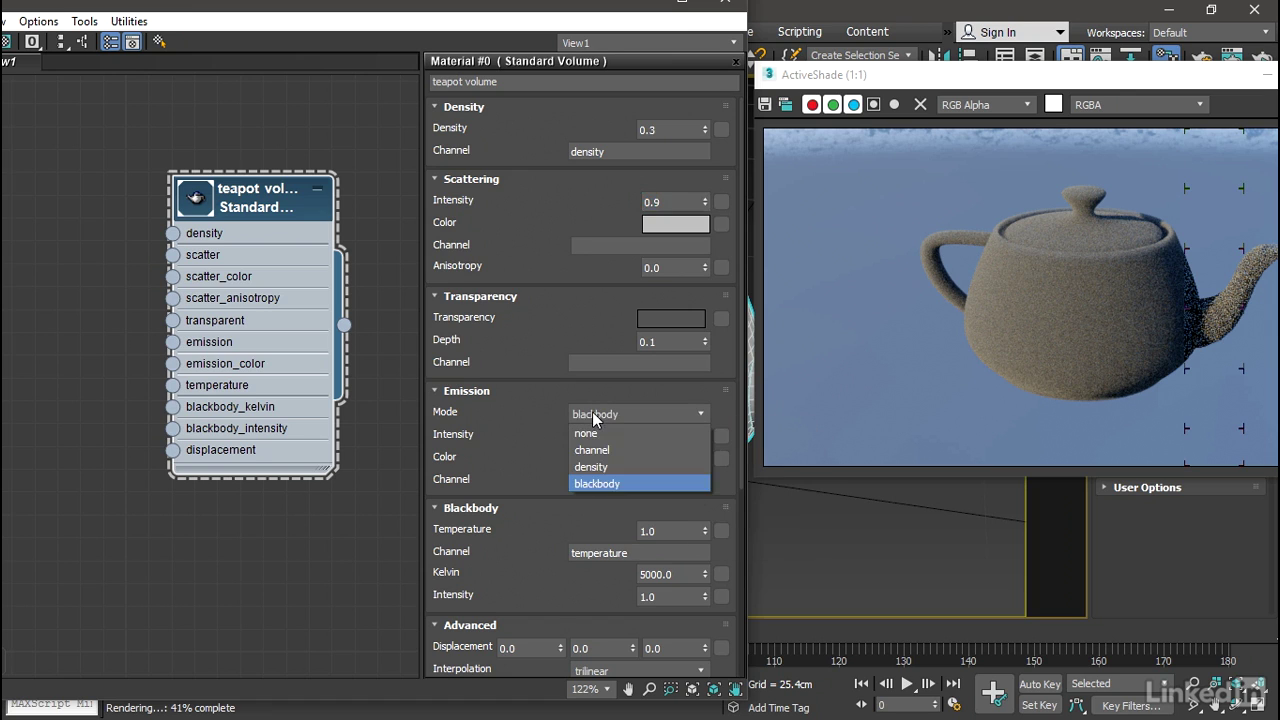
{"action": "left_click", "coordinate": [615, 467]}
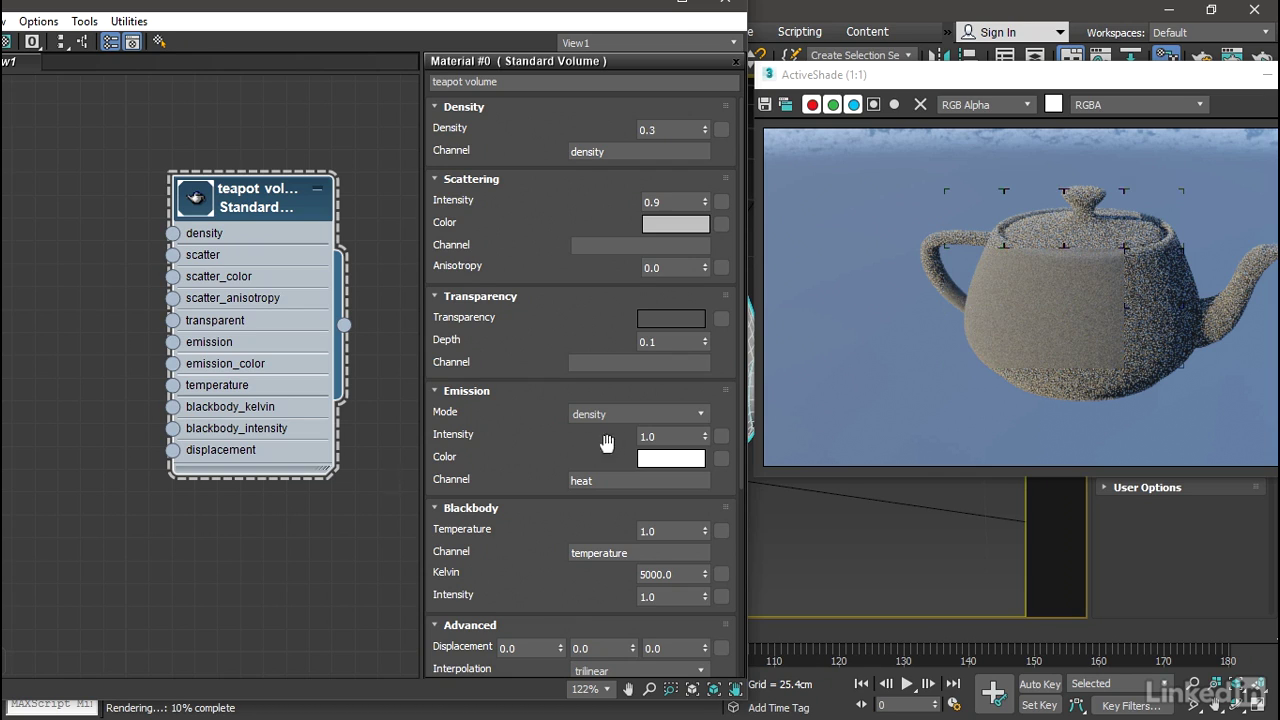
{"action": "left_click", "coordinate": [678, 436]}
{"action": "key", "text": "Return"}
{"action": "type", "text": "3"}
{"action": "key", "text": "Return"}
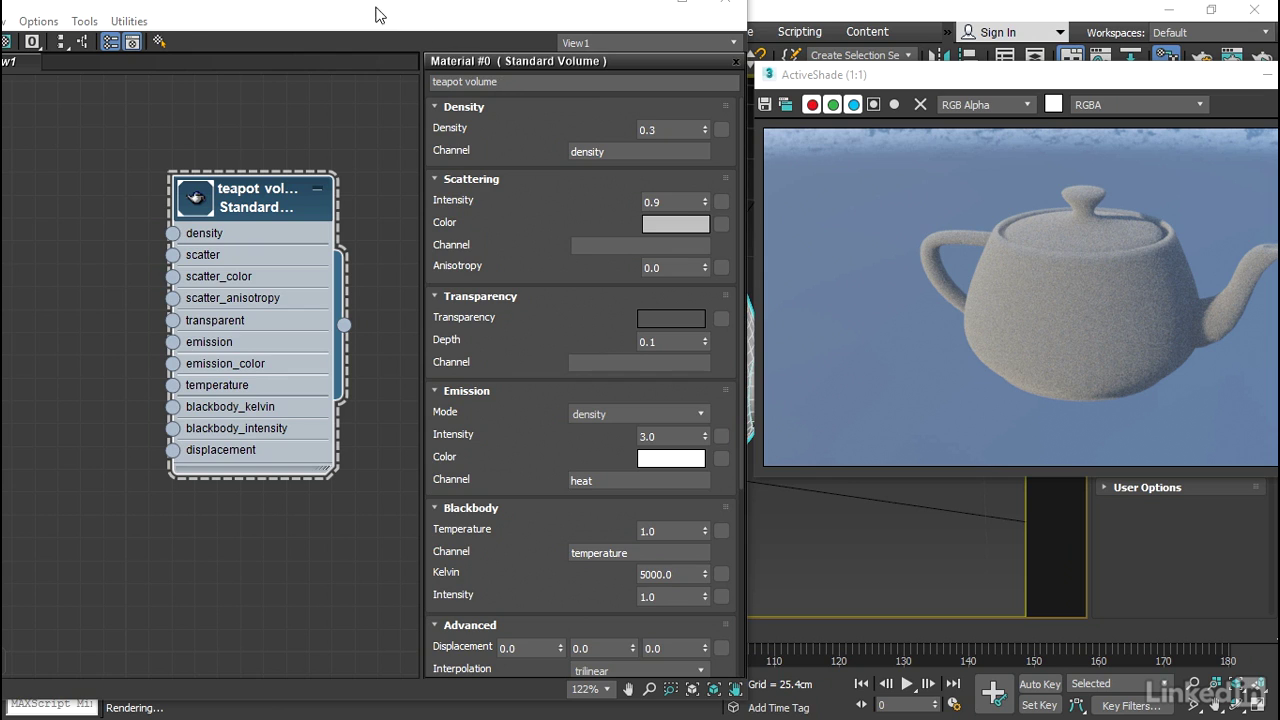
Add an Arnold Noise map named "teapot noise" and connect it to the volume material's scatter color
{"action": "left_click_drag", "start_coordinate": [377, 12], "coordinate": [592, 19]}
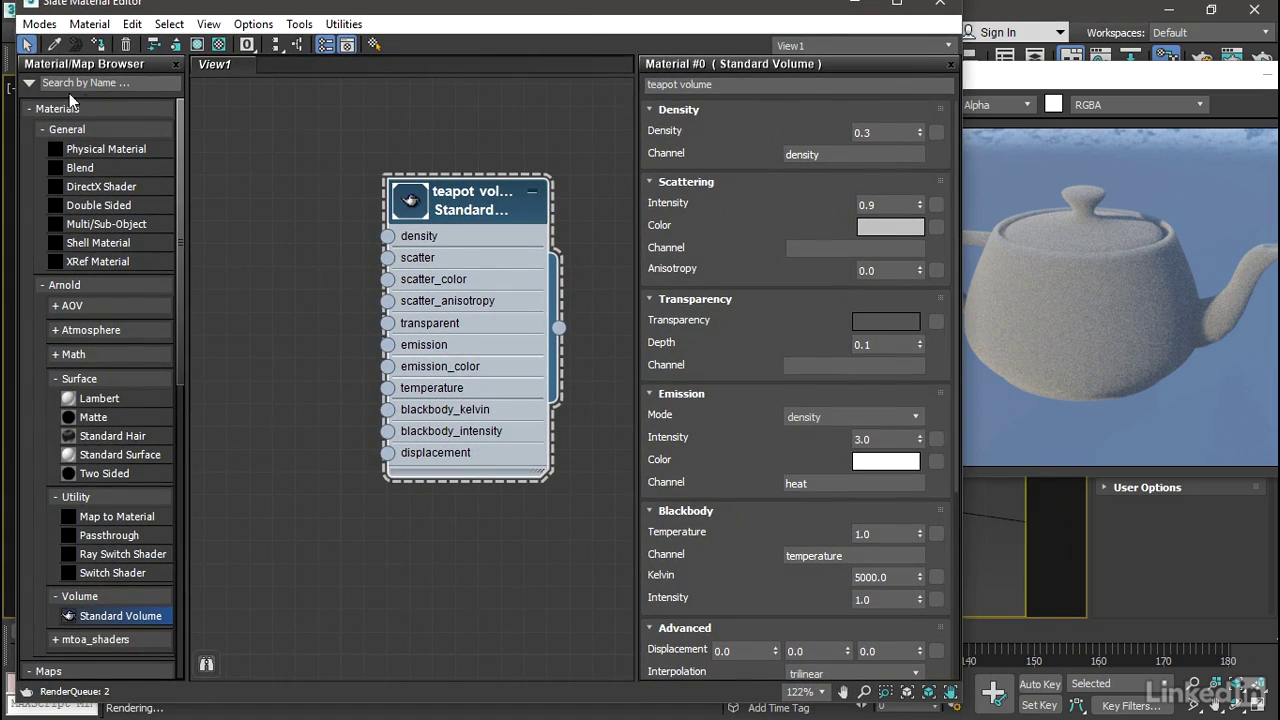
{"action": "left_click", "coordinate": [37, 113]}
{"action": "left_click", "coordinate": [37, 112]}
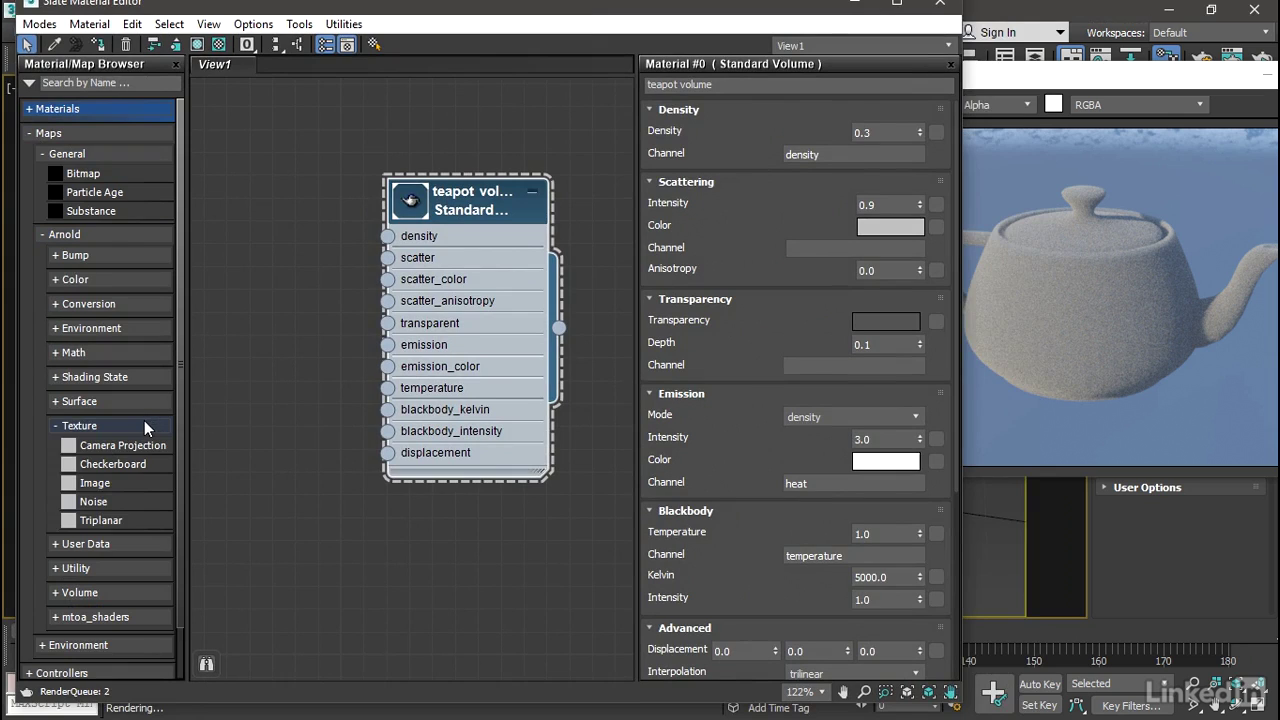
{"action": "left_click_drag", "start_coordinate": [93, 501], "coordinate": [256, 215]}
{"action": "left_click", "coordinate": [256, 215]}
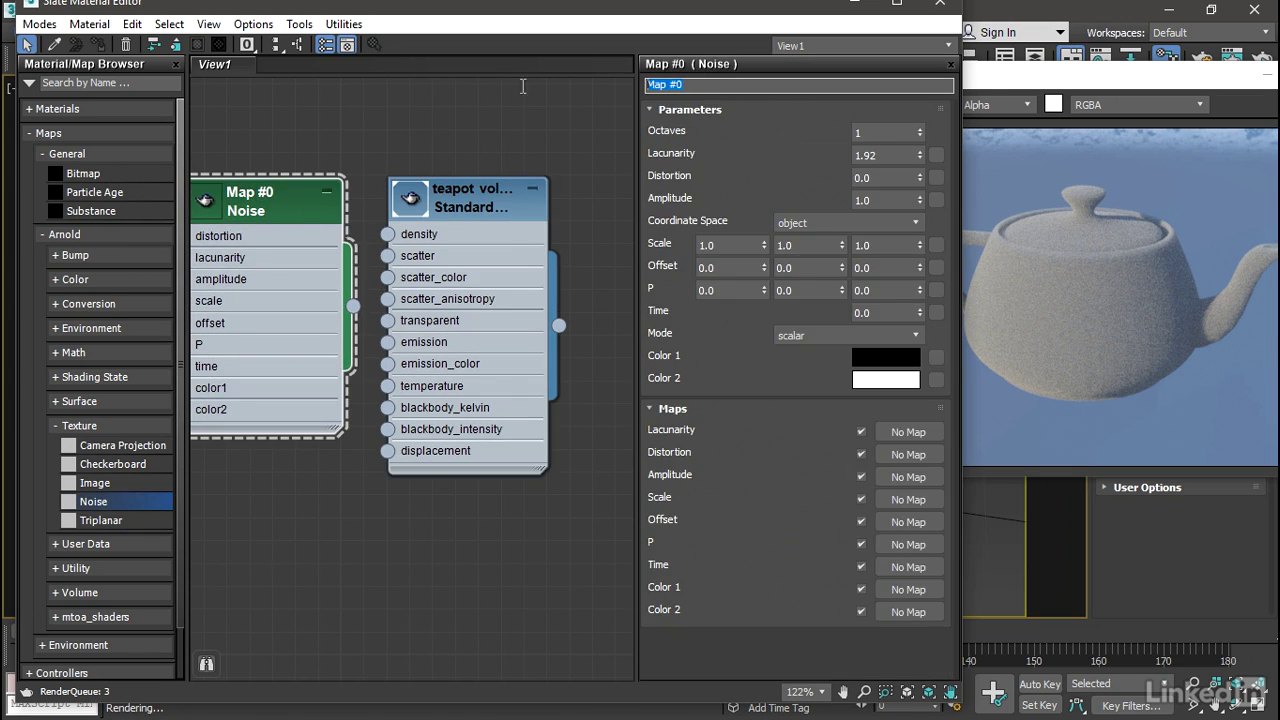
{"action": "type", "text": "teapot noise"}
{"action": "key", "text": "Return"}
{"action": "left_click_drag", "start_coordinate": [355, 306], "coordinate": [388, 280]}
{"action": "left_click_drag", "start_coordinate": [453, 218], "coordinate": [476, 218]}
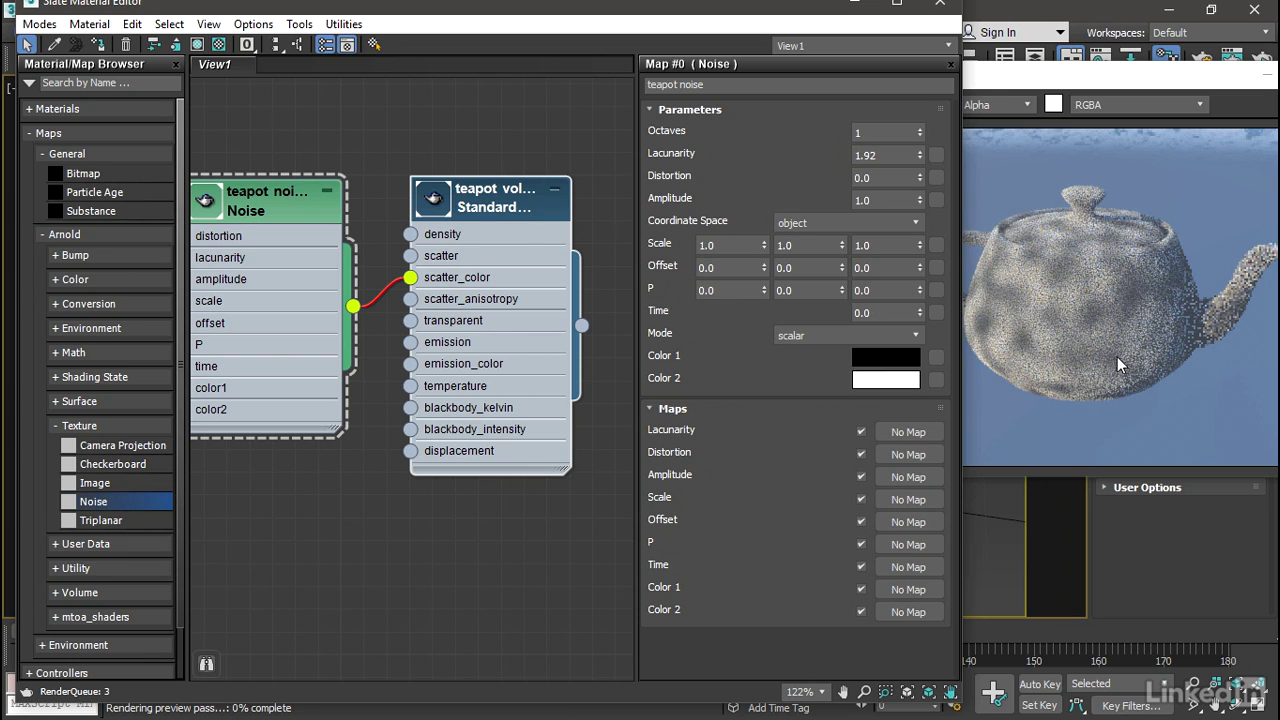
Set the teapot noise map's octaves to 5 and its lacunarity to 2.6
{"action": "left_click", "coordinate": [920, 128]}
{"action": "left_click", "coordinate": [866, 132]}
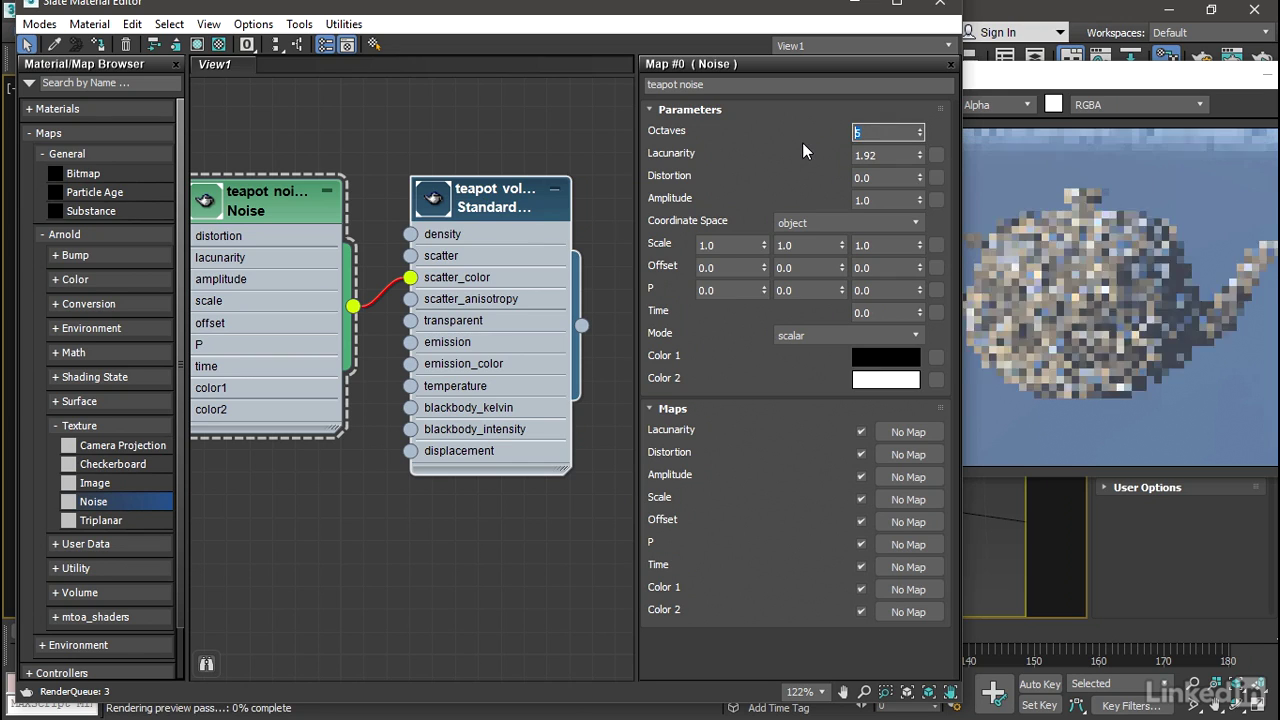
{"action": "key", "text": "Return"}
{"action": "left_click", "coordinate": [886, 156]}
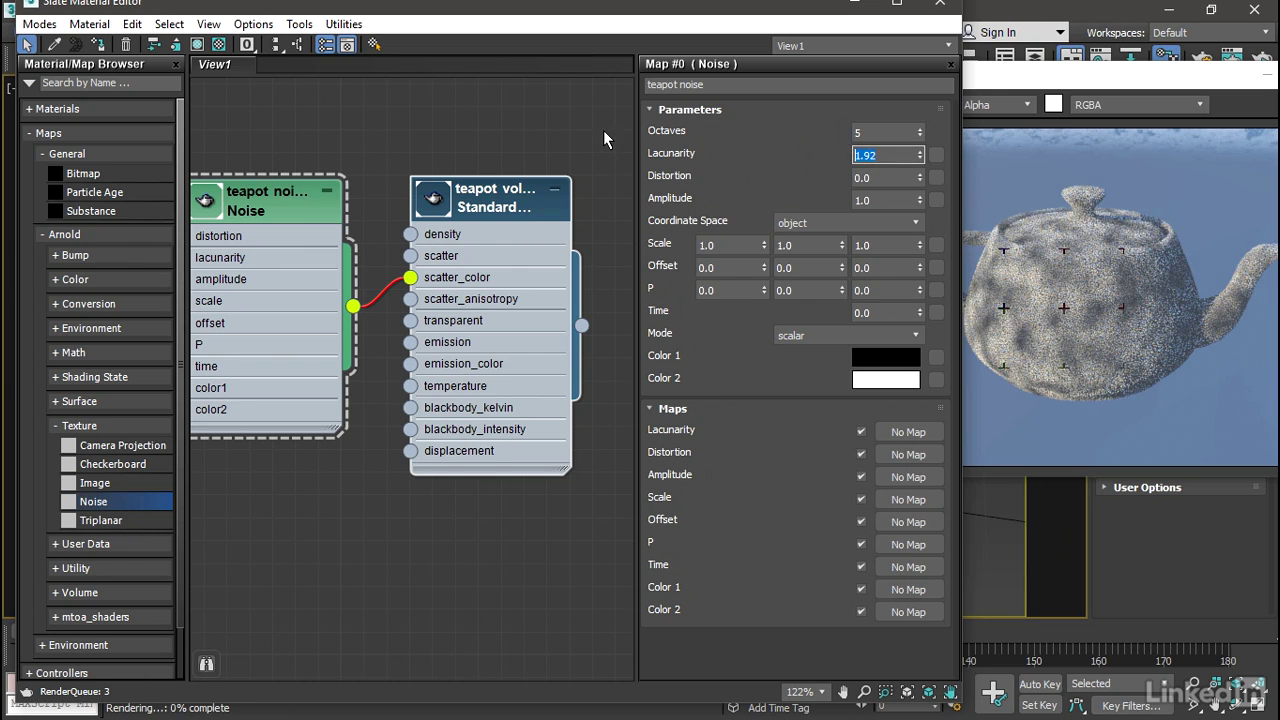
{"action": "type", "text": "2.6"}
{"action": "key", "text": "Return"}
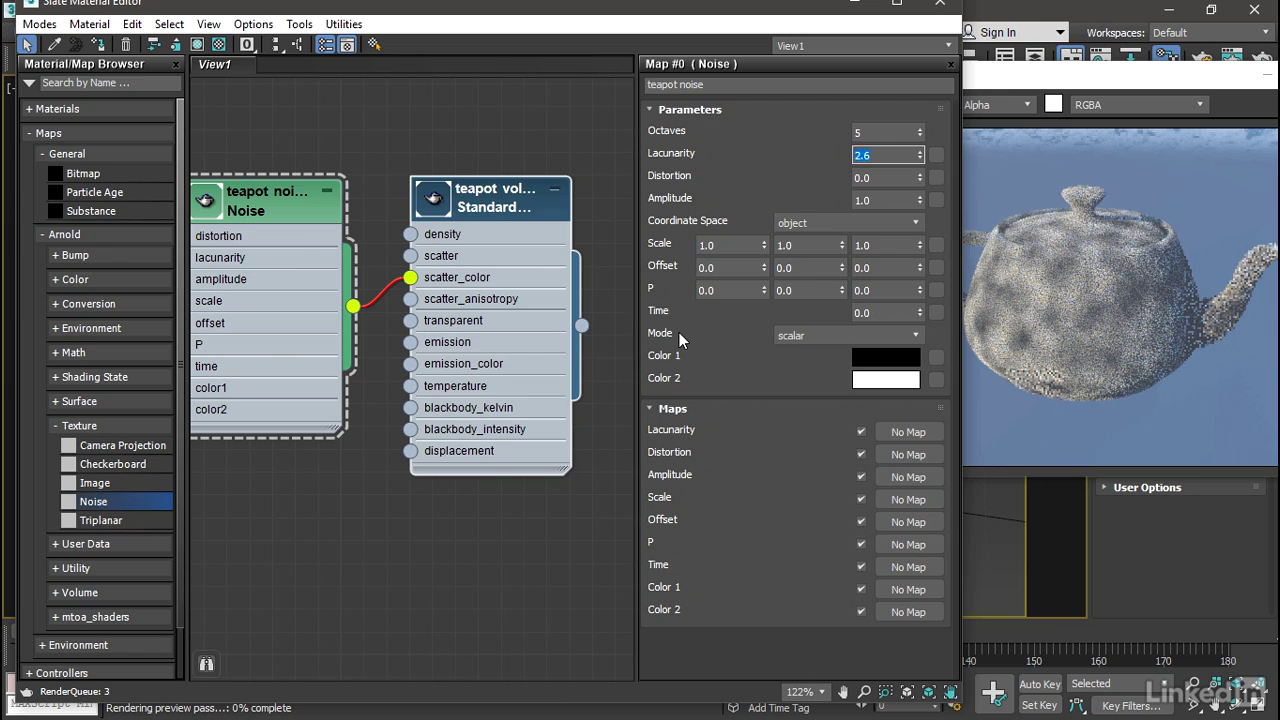
Switch the teapot noise map to vector mode and set its amplitude to 5
{"action": "mouse_move", "coordinate": [679, 336]}
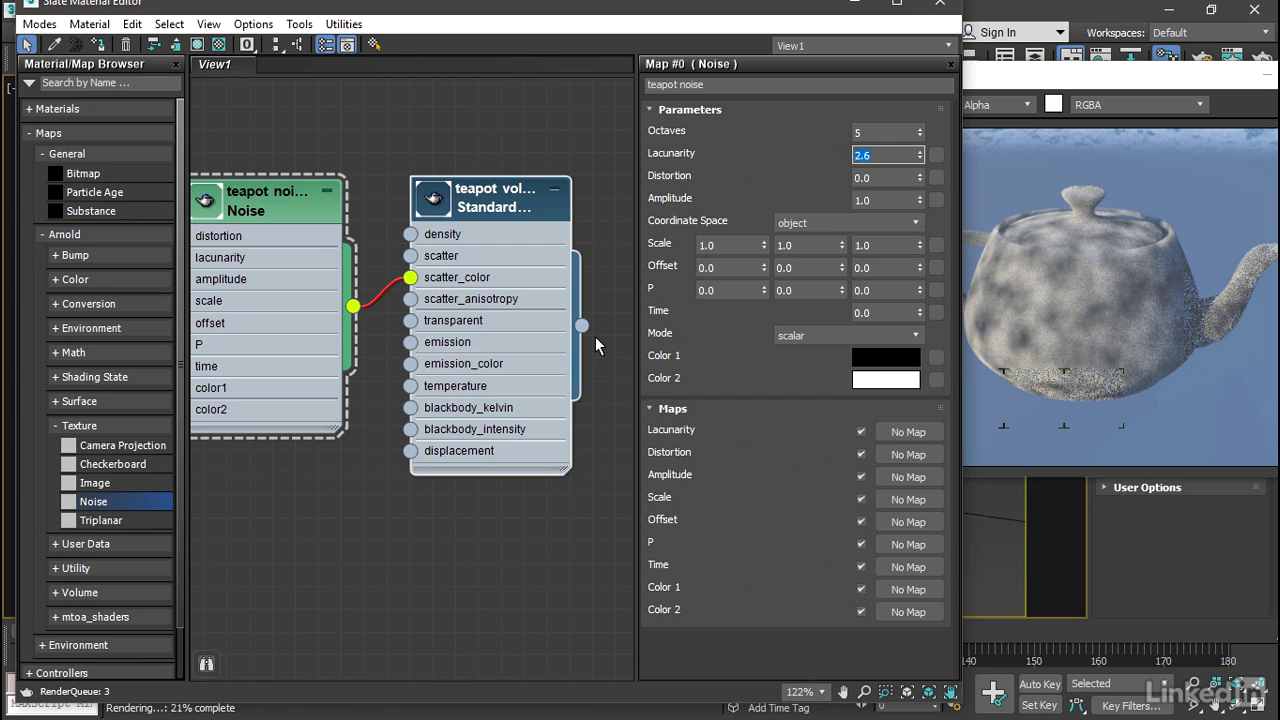
{"action": "left_click", "coordinate": [800, 335]}
{"action": "left_click", "coordinate": [818, 370]}
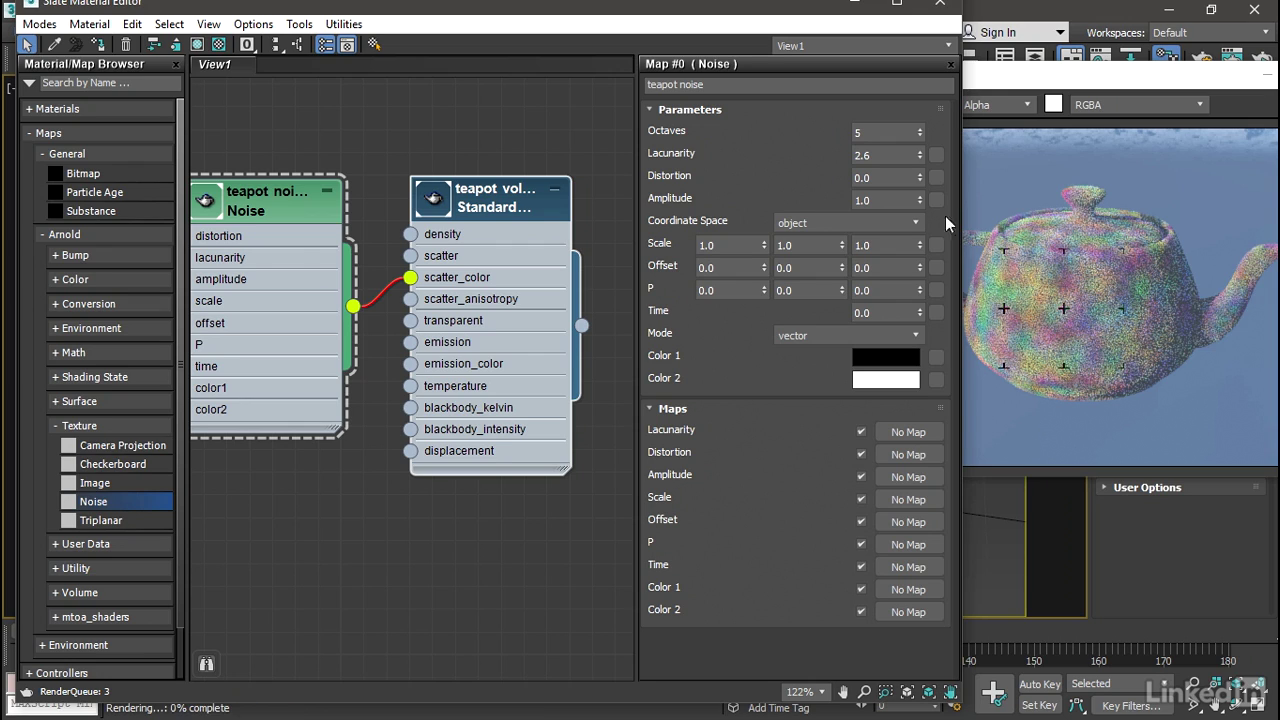
{"action": "double_click", "coordinate": [872, 199]}
{"action": "type", "text": "5"}
{"action": "key", "text": "Return"}
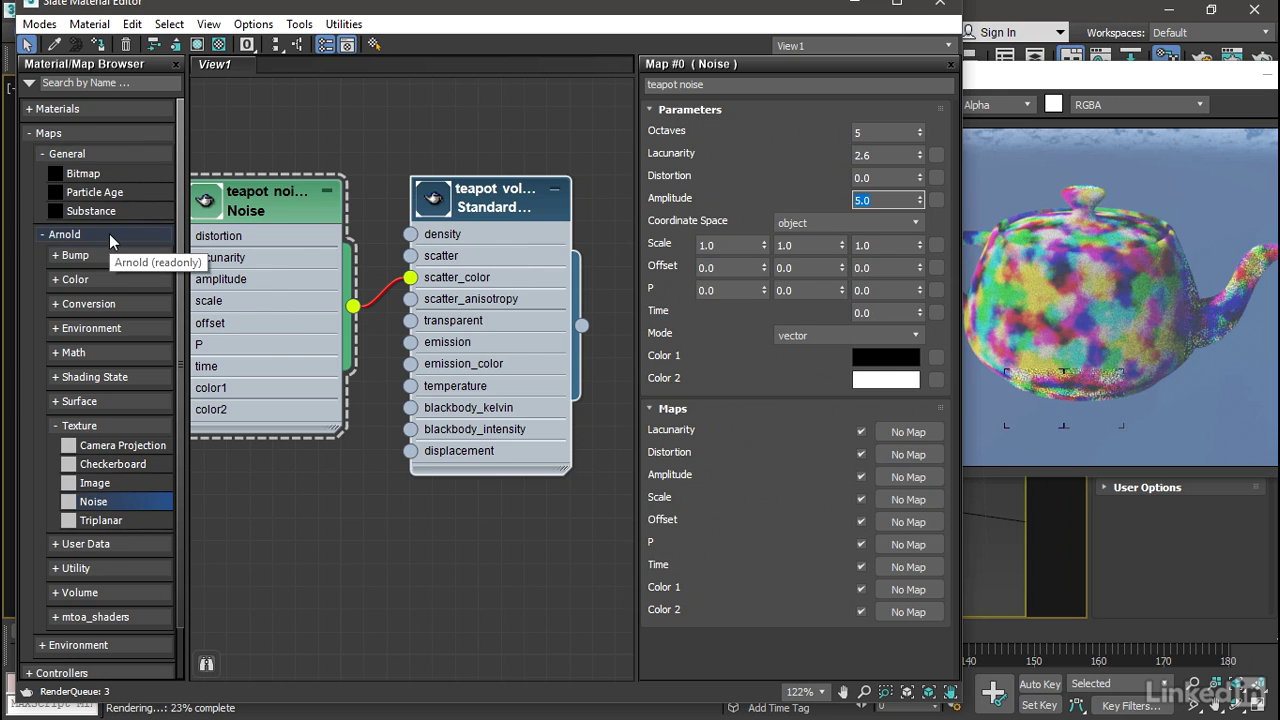
Add an Arnold Mix RGBA map and spread the nodes out so it fits between the noise map and the volume material
{"action": "left_click", "coordinate": [53, 353]}
{"action": "left_click_drag", "start_coordinate": [182, 332], "coordinate": [172, 418]}
{"action": "left_click", "coordinate": [80, 494]}
{"action": "left_click", "coordinate": [344, 530]}
{"action": "left_click_drag", "start_coordinate": [348, 532], "coordinate": [454, 532]}
{"action": "left_click_drag", "start_coordinate": [483, 217], "coordinate": [551, 147]}
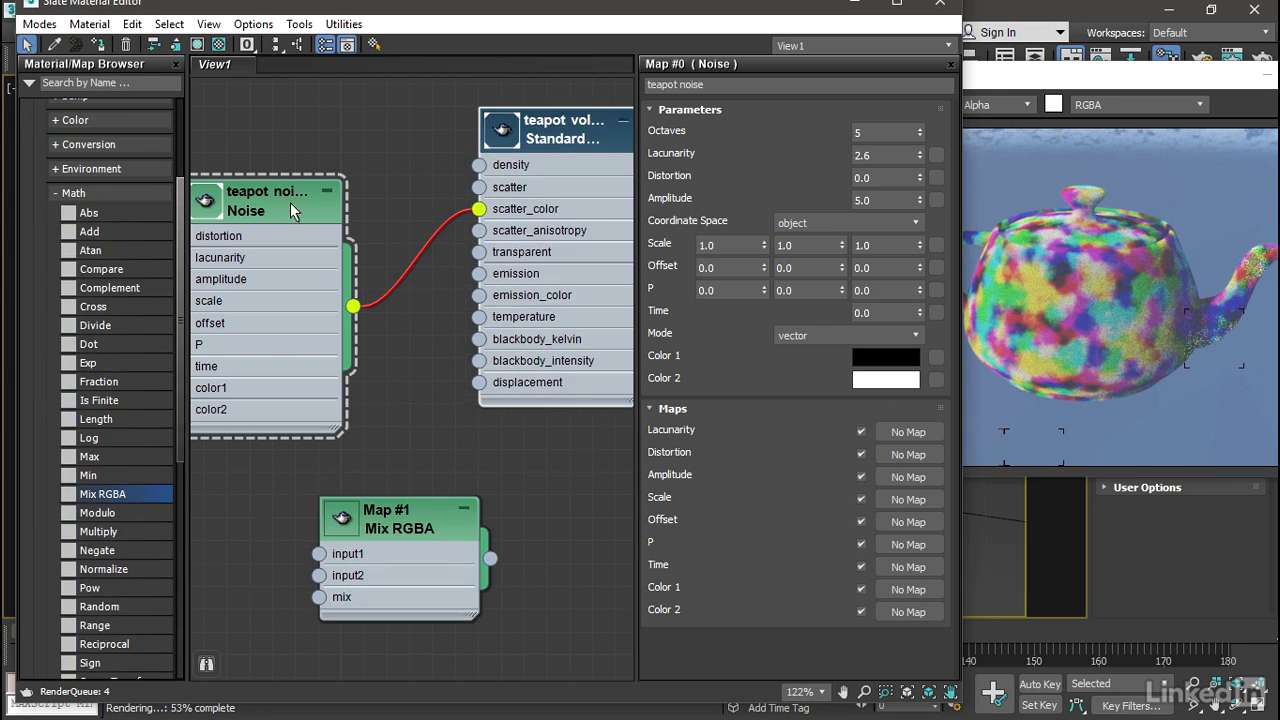
{"action": "left_click_drag", "start_coordinate": [290, 202], "coordinate": [266, 147]}
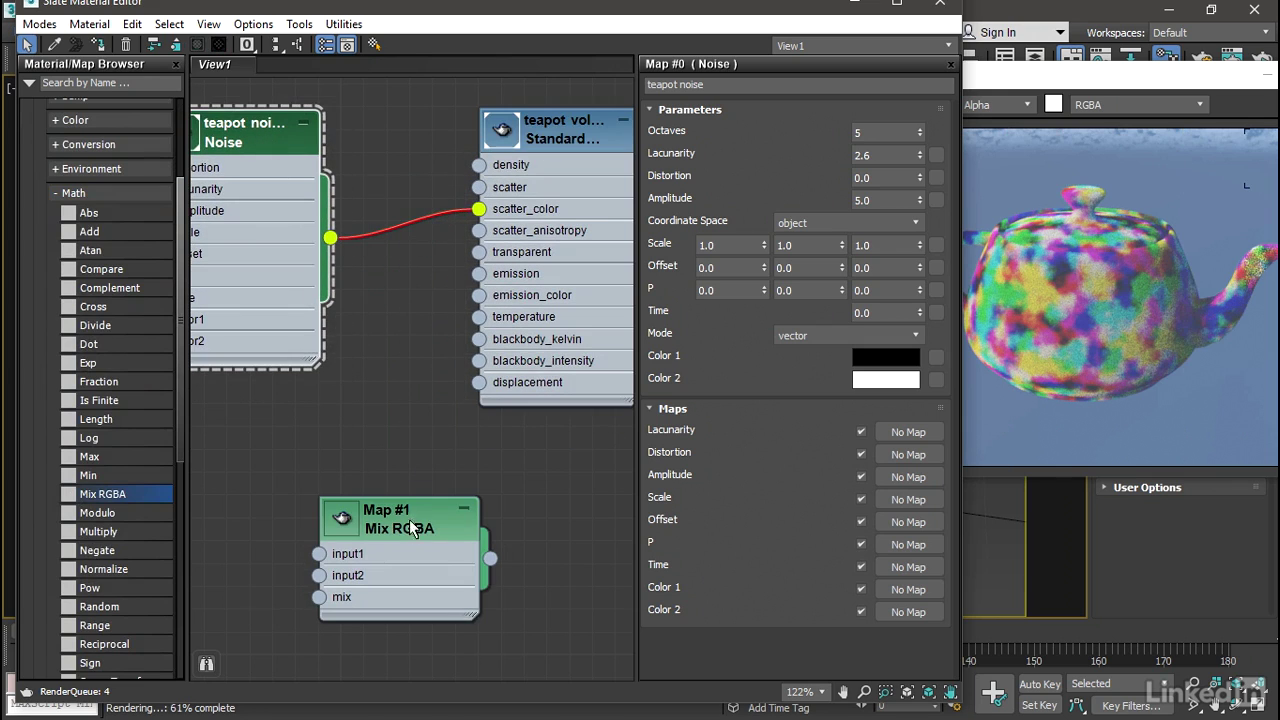
{"action": "left_click_drag", "start_coordinate": [408, 533], "coordinate": [386, 395]}
{"action": "left_click_drag", "start_coordinate": [489, 260], "coordinate": [557, 260]}
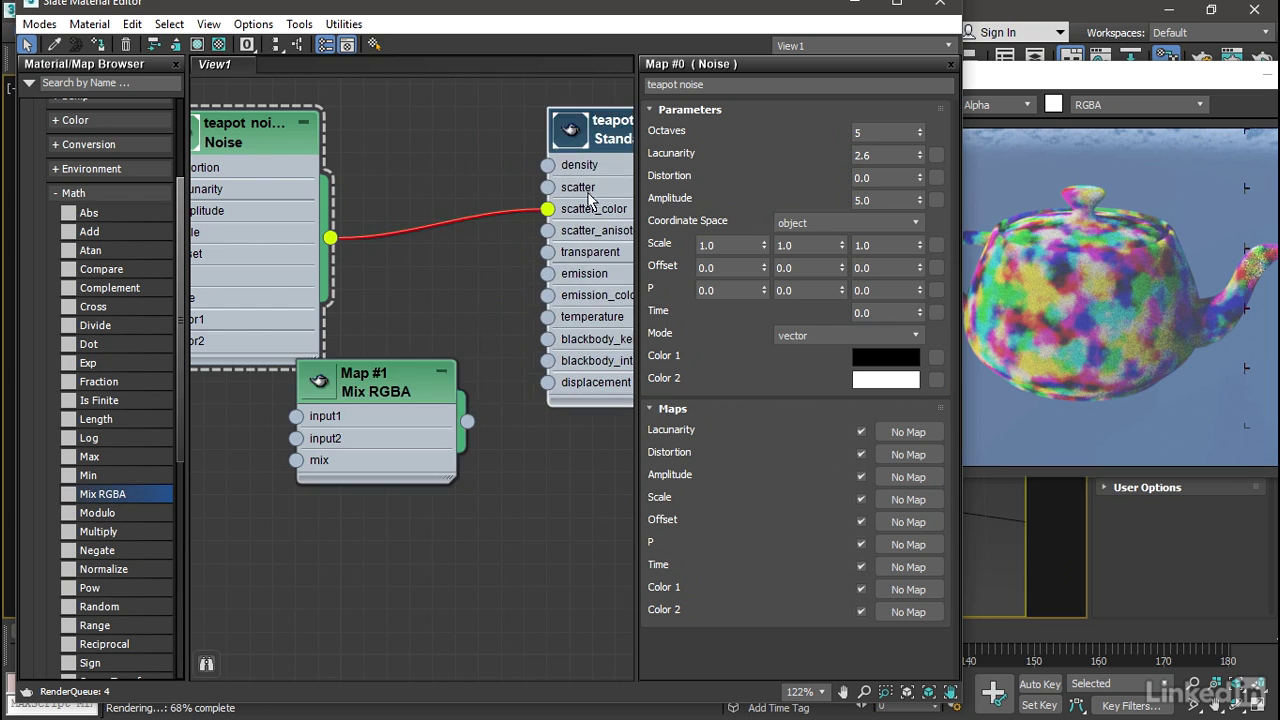
{"action": "left_click_drag", "start_coordinate": [335, 442], "coordinate": [398, 335]}
Connect the teapot noise to the Mix RGBA map's mix input and the Mix RGBA output to the material's scatter color
{"action": "scroll", "coordinate": [400, 330], "scroll_direction": "down", "scroll_amount": 2}
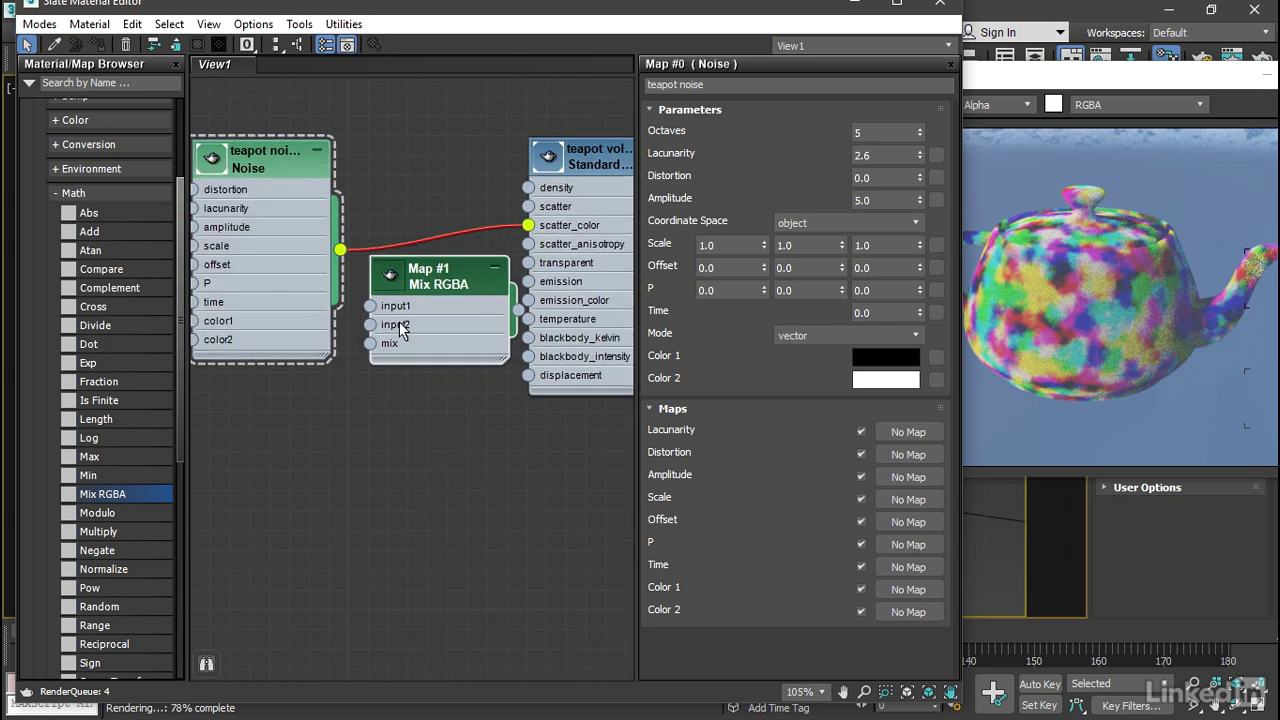
{"action": "scroll", "coordinate": [400, 330], "scroll_direction": "down", "scroll_amount": 2}
{"action": "left_click_drag", "start_coordinate": [316, 169], "coordinate": [269, 180]}
{"action": "left_click_drag", "start_coordinate": [317, 261], "coordinate": [376, 339]}
{"action": "left_click", "coordinate": [437, 289]}
{"action": "left_click_drag", "start_coordinate": [437, 289], "coordinate": [420, 122]}
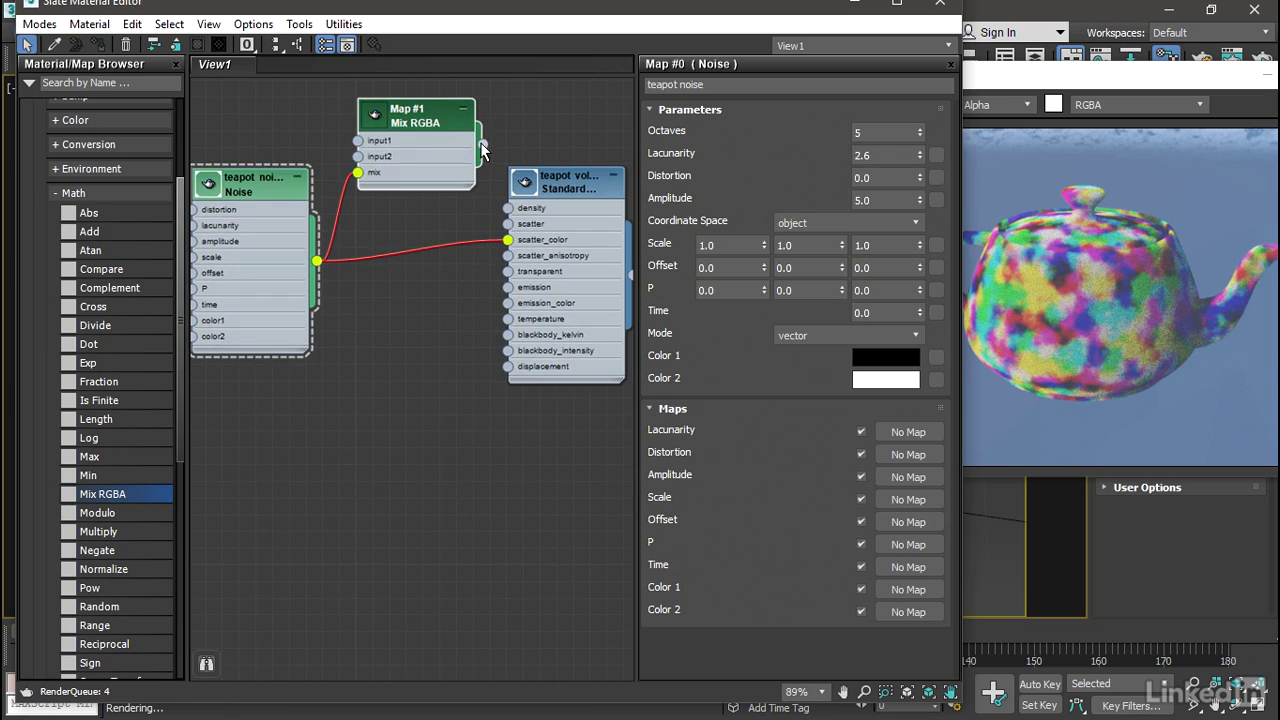
{"action": "left_click_drag", "start_coordinate": [481, 148], "coordinate": [508, 240]}
{"action": "left_click_drag", "start_coordinate": [429, 118], "coordinate": [412, 135]}
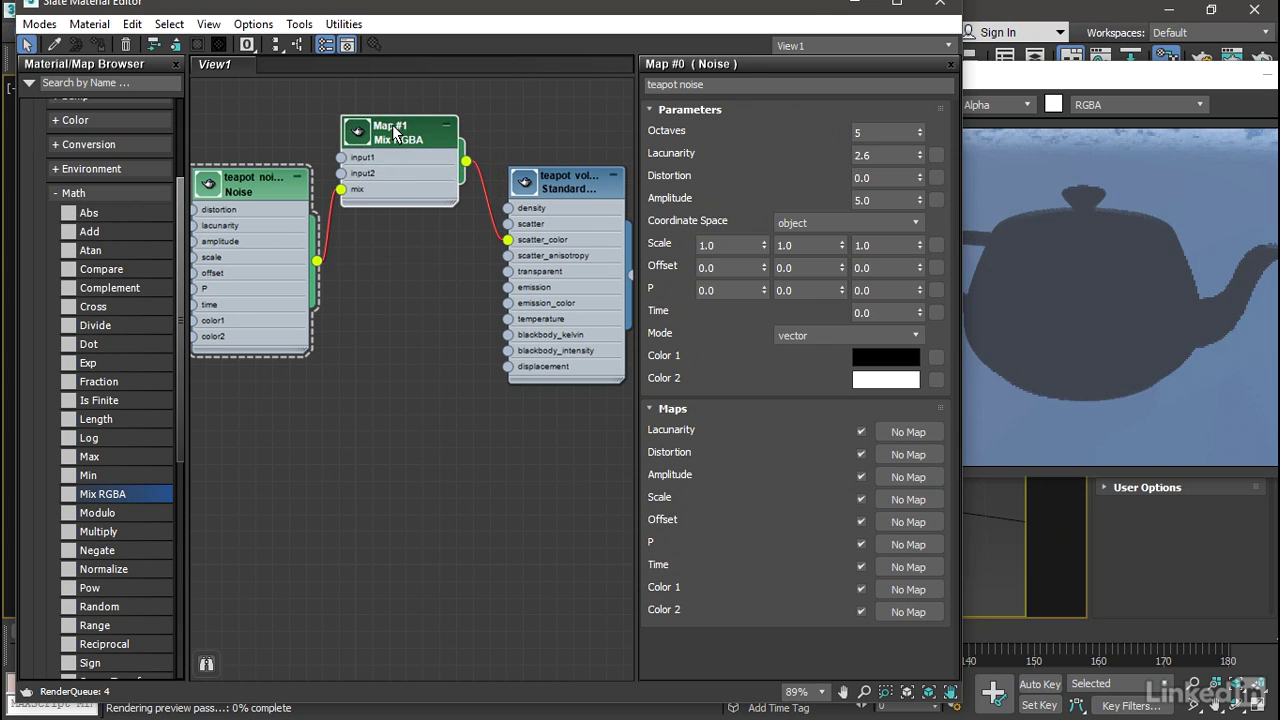
Set the Mix RGBA map's Input 1 color to red with saturation 0.95 and value 0.95
{"action": "left_click", "coordinate": [395, 132]}
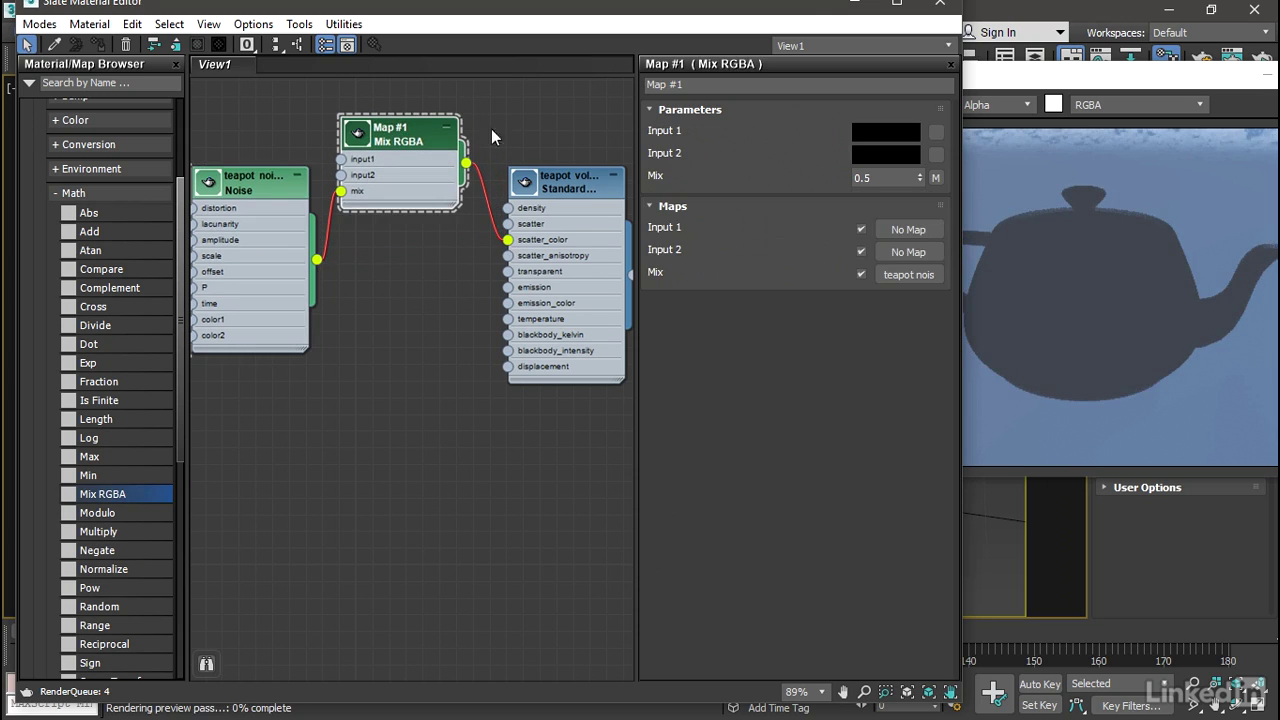
{"action": "left_click", "coordinate": [884, 130]}
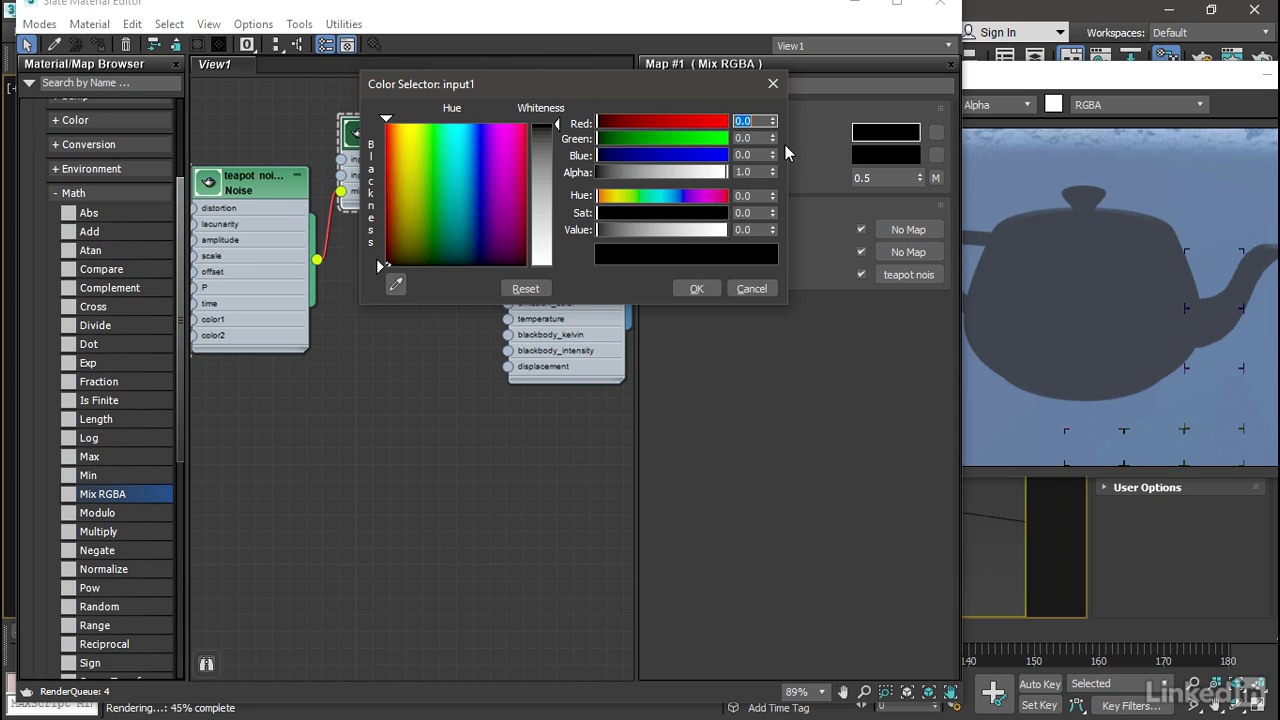
{"action": "left_click", "coordinate": [757, 212]}
{"action": "type", "text": ".95"}
{"action": "key", "text": "Tab"}
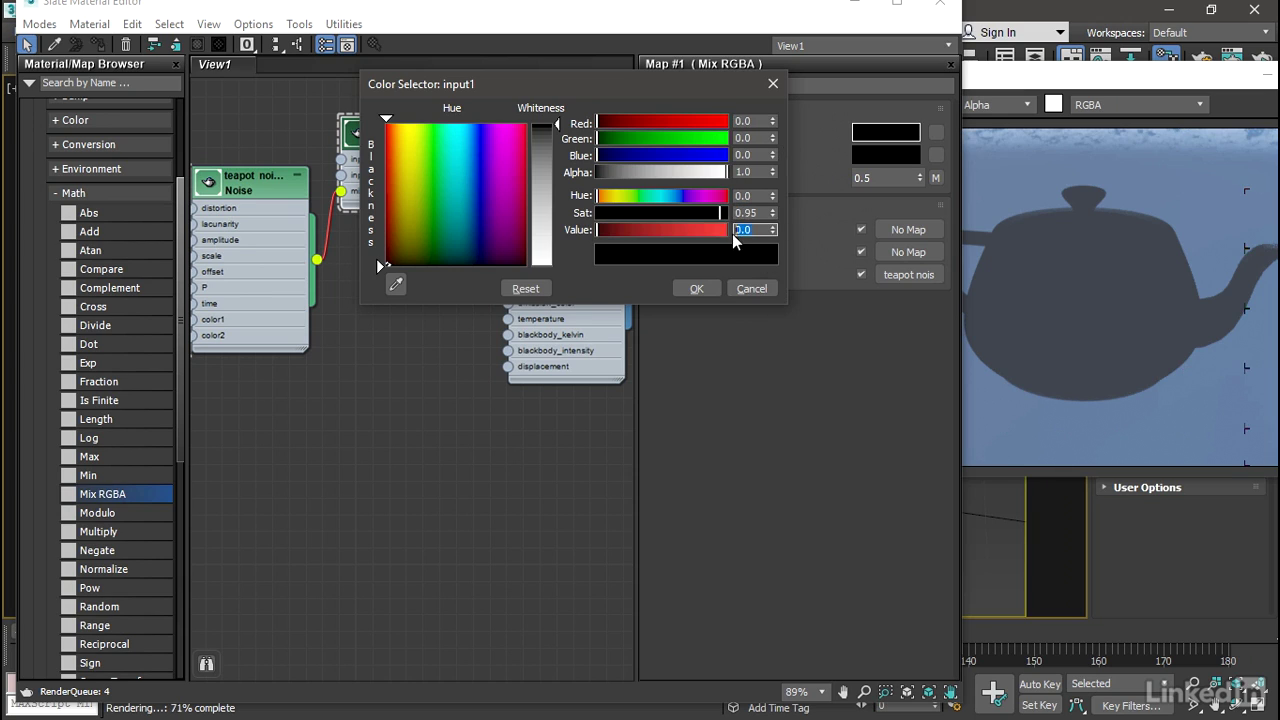
{"action": "type", "text": ".95"}
{"action": "key", "text": "Return"}
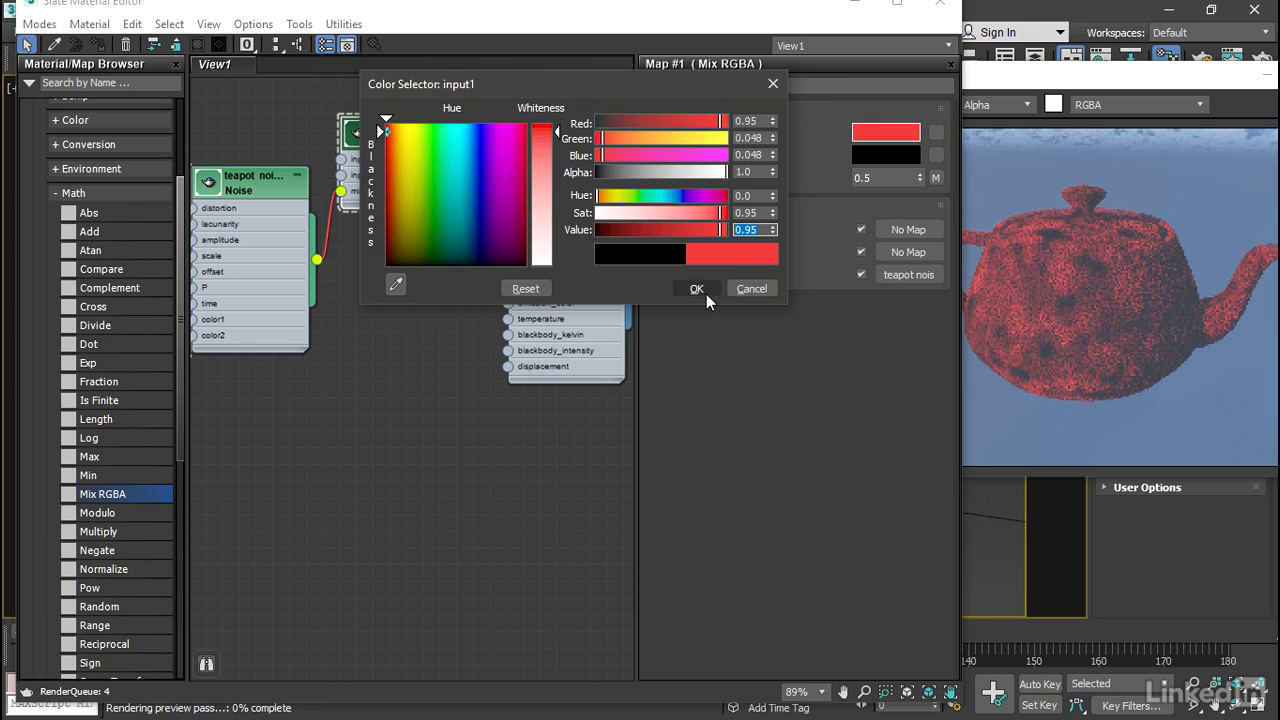
{"action": "left_click", "coordinate": [697, 289]}
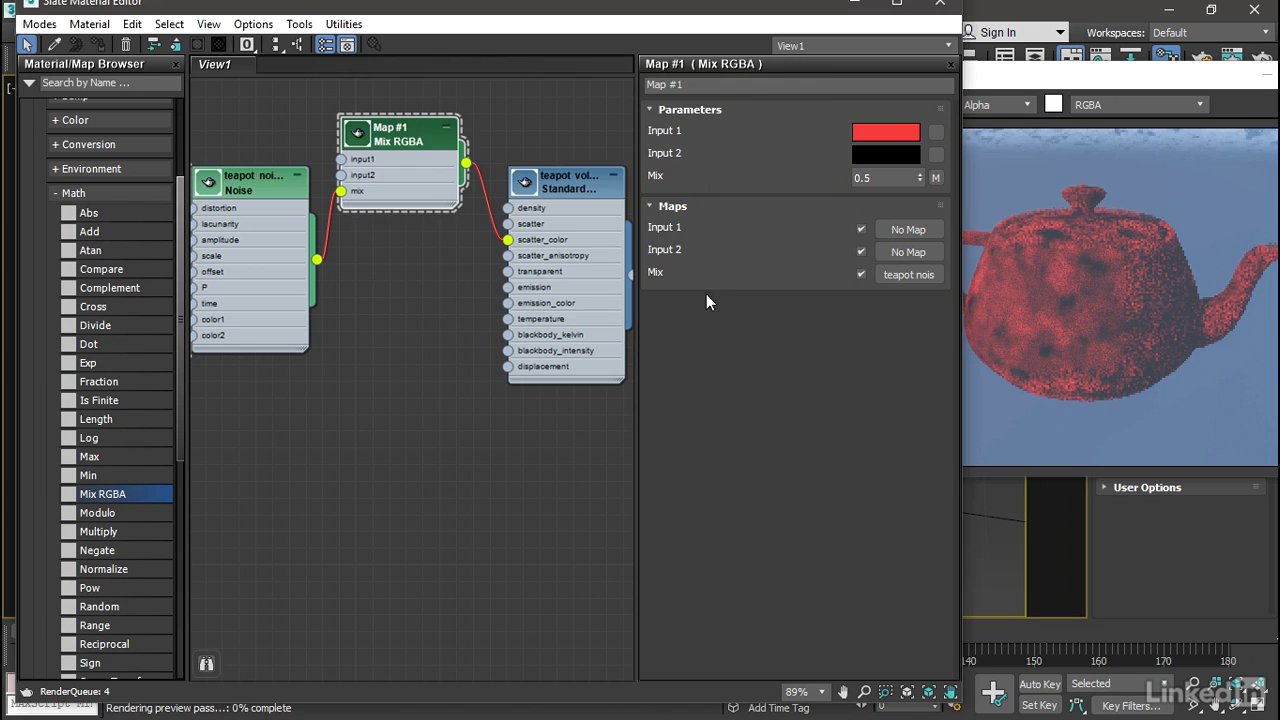
Set the Mix RGBA map's Input 2 color to green with hue 0.3, saturation 0.85 and value 0.9
{"action": "left_click", "coordinate": [883, 157]}
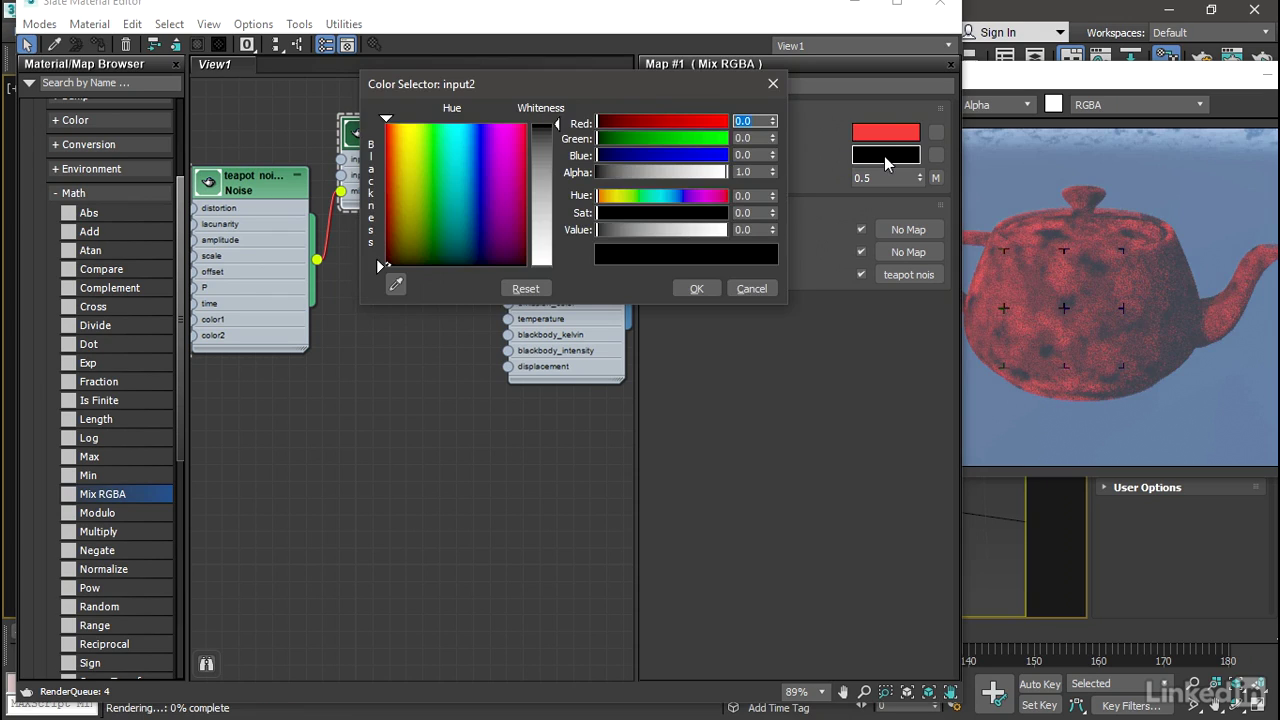
{"action": "double_click", "coordinate": [751, 192]}
{"action": "type", "text": "0.3"}
{"action": "key", "text": "Return"}
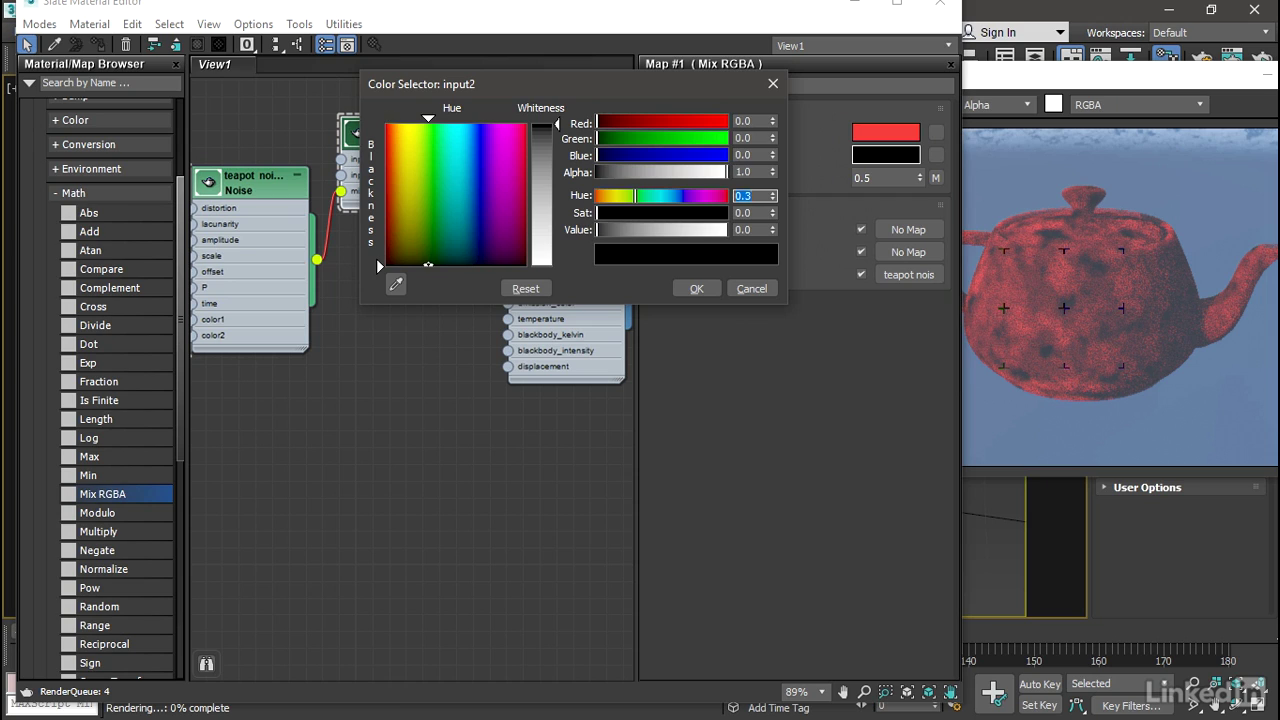
{"action": "double_click", "coordinate": [746, 212]}
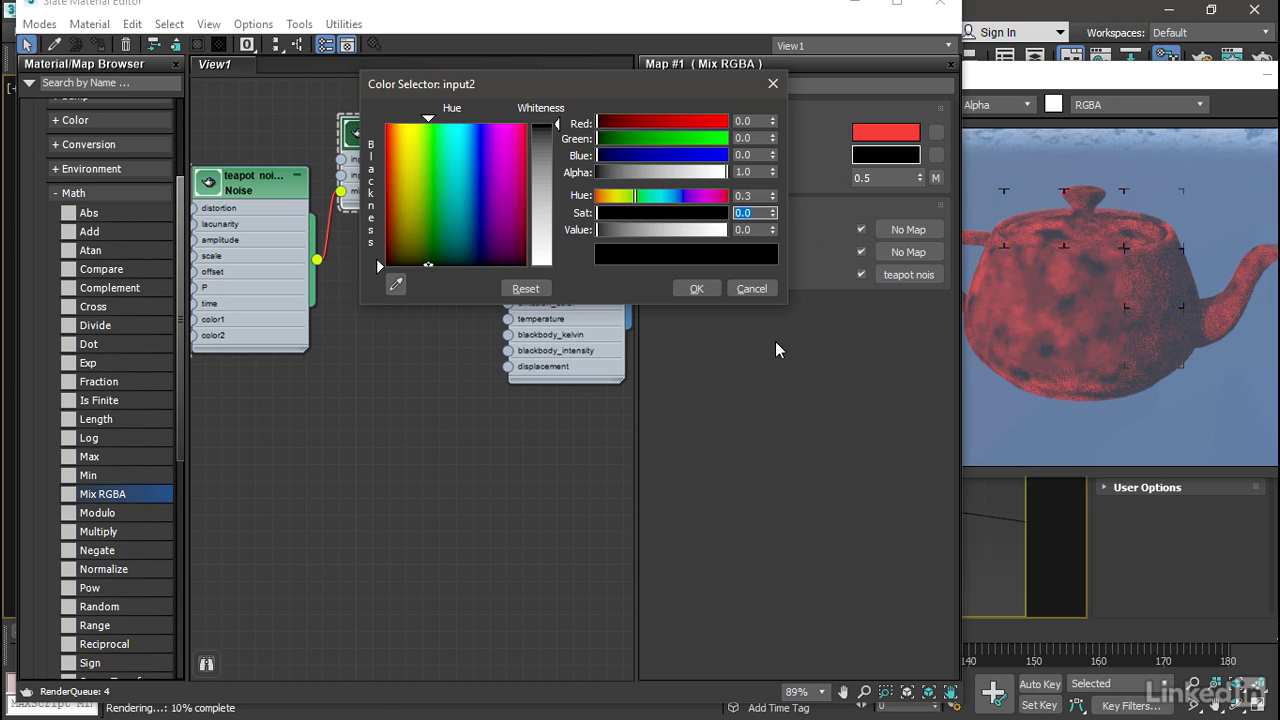
{"action": "type", "text": ".85"}
{"action": "key", "text": "Return"}
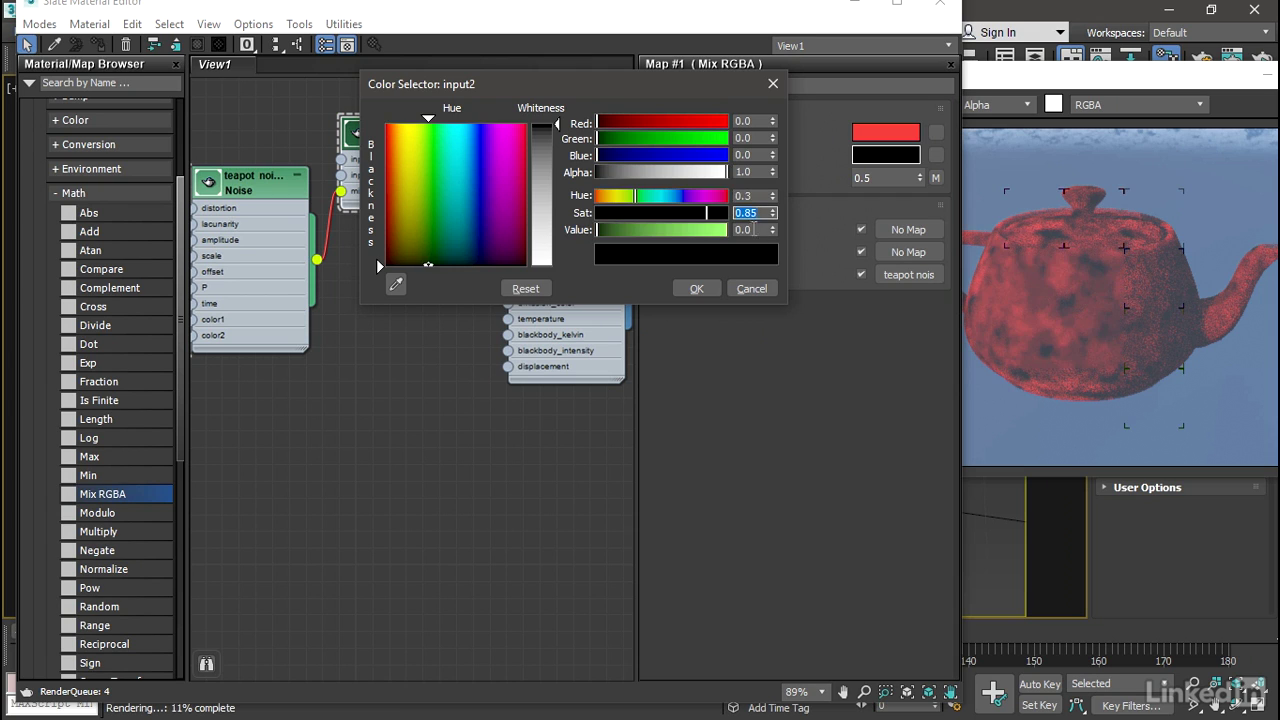
{"action": "left_click", "coordinate": [741, 230]}
{"action": "type", "text": ".9"}
{"action": "key", "text": "Return"}
{"action": "left_click", "coordinate": [693, 288]}
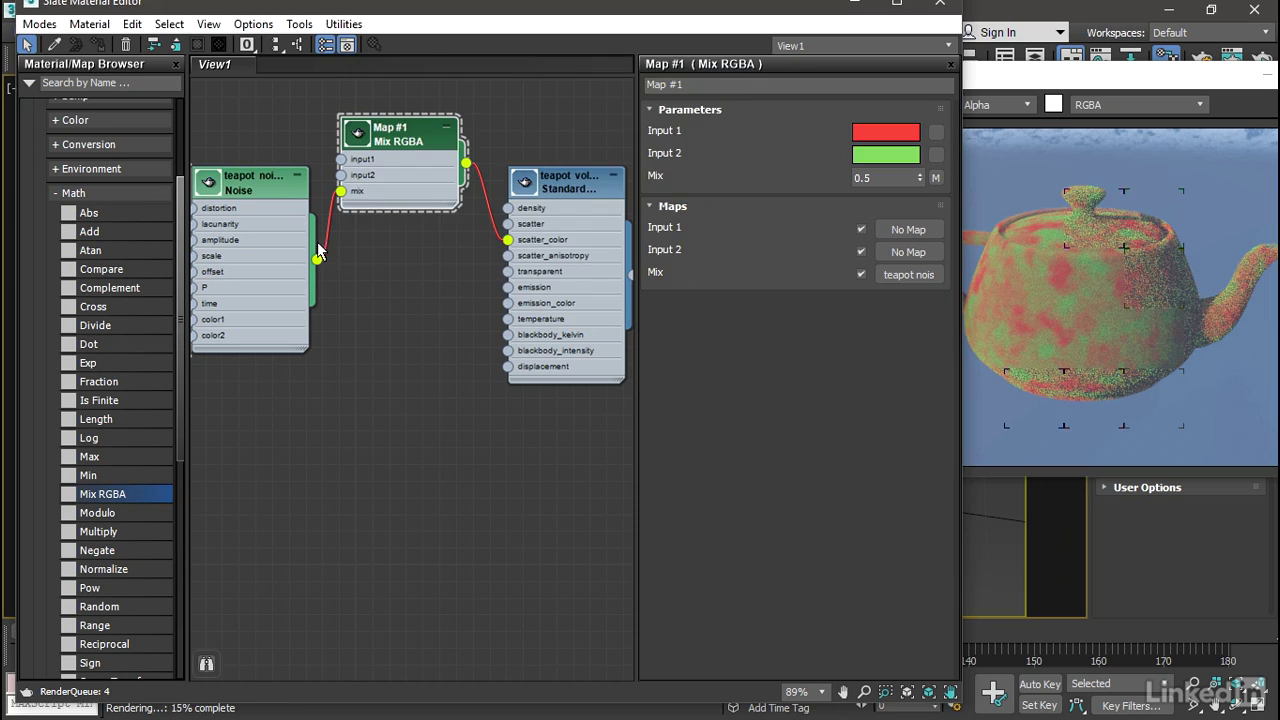
Connect the teapot noise directly to the volume material's displacement and bring the ActiveShade render forward to check it
{"action": "left_click_drag", "start_coordinate": [317, 259], "coordinate": [508, 367]}
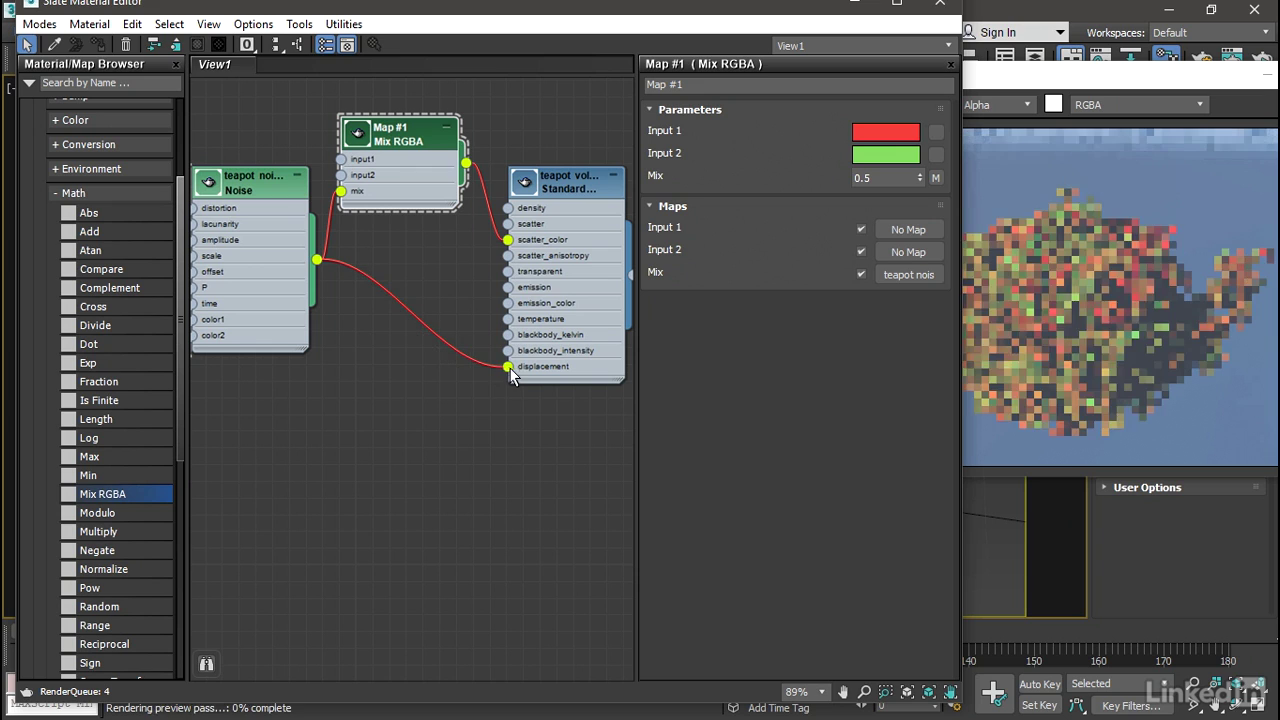
{"action": "left_click", "coordinate": [1036, 74]}
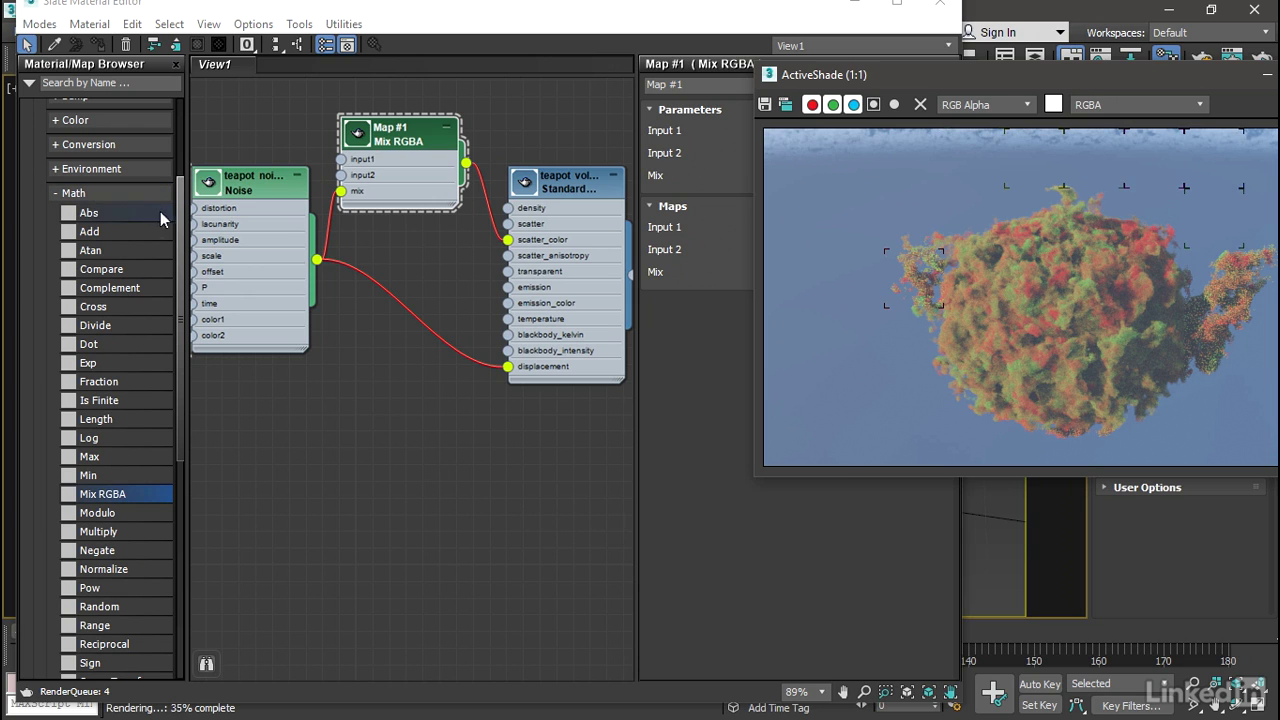
Add an Arnold Range map and wire it between the teapot noise and the volume material's displacement input
{"action": "left_click_drag", "start_coordinate": [179, 221], "coordinate": [177, 283]}
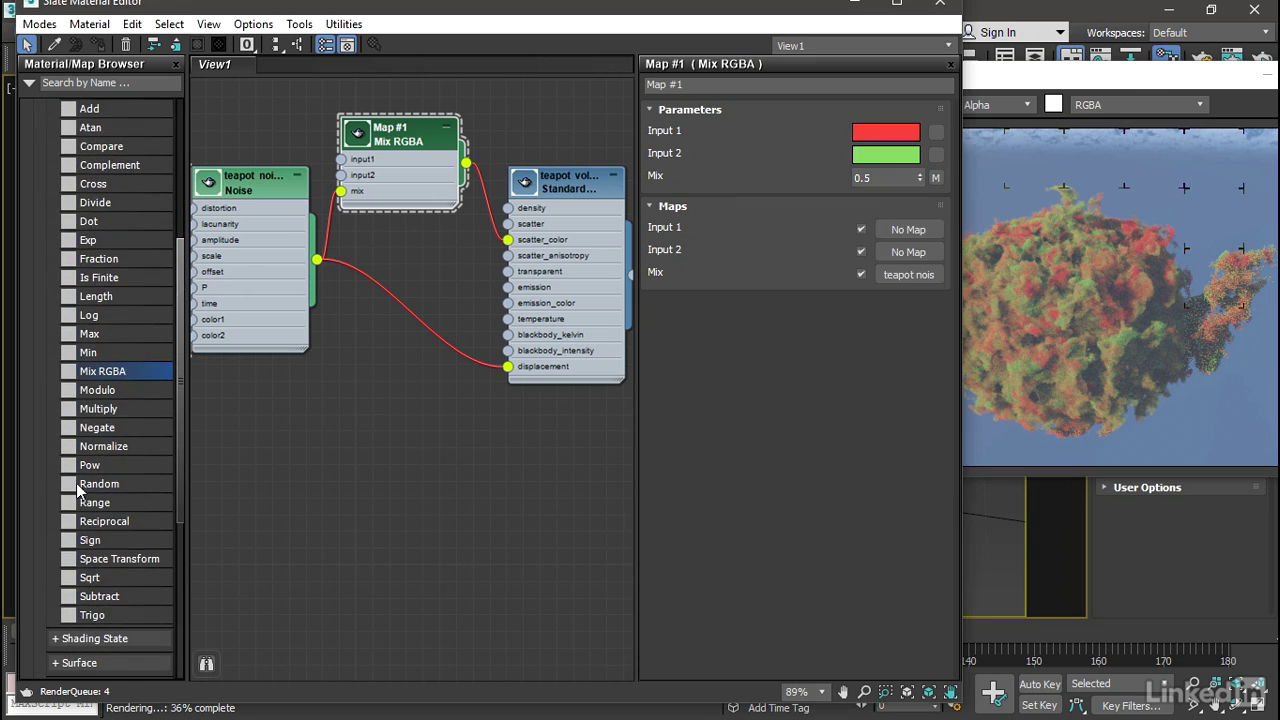
{"action": "left_click", "coordinate": [160, 502]}
{"action": "left_click_drag", "start_coordinate": [160, 502], "coordinate": [428, 398]}
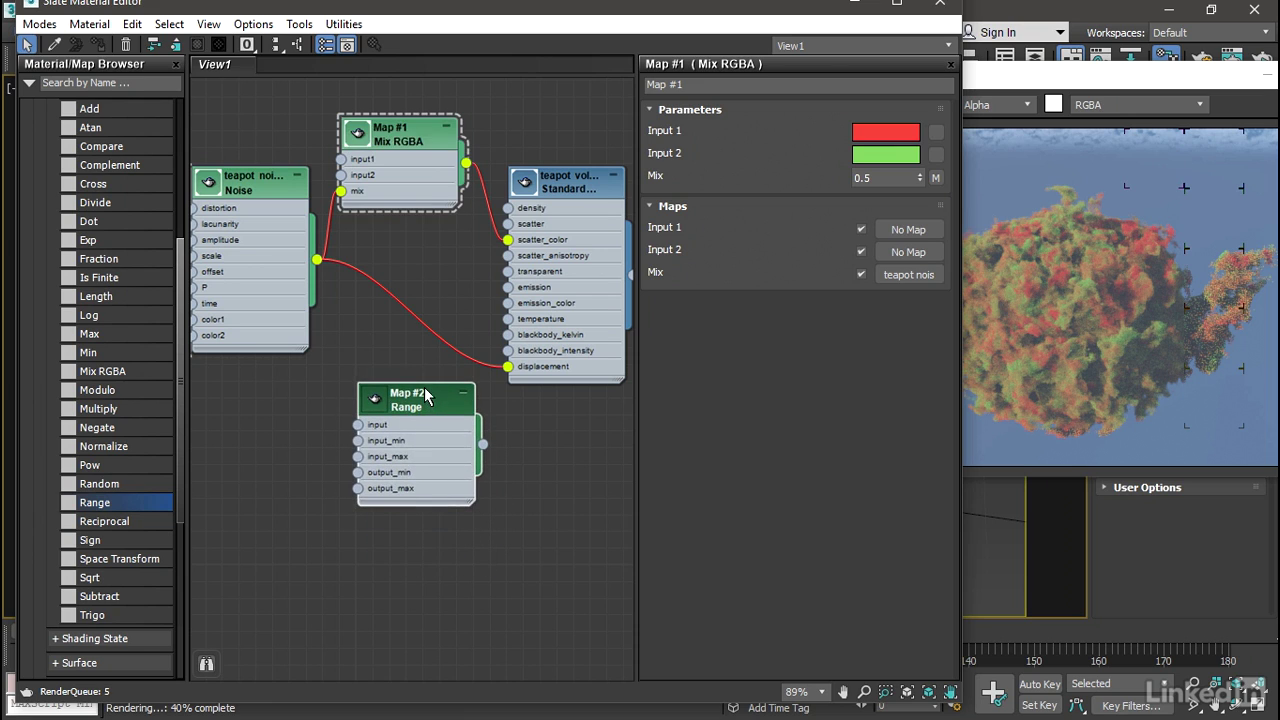
{"action": "scroll", "coordinate": [413, 337], "scroll_direction": "up", "scroll_amount": 1}
{"action": "scroll", "coordinate": [413, 337], "scroll_direction": "up", "scroll_amount": 1}
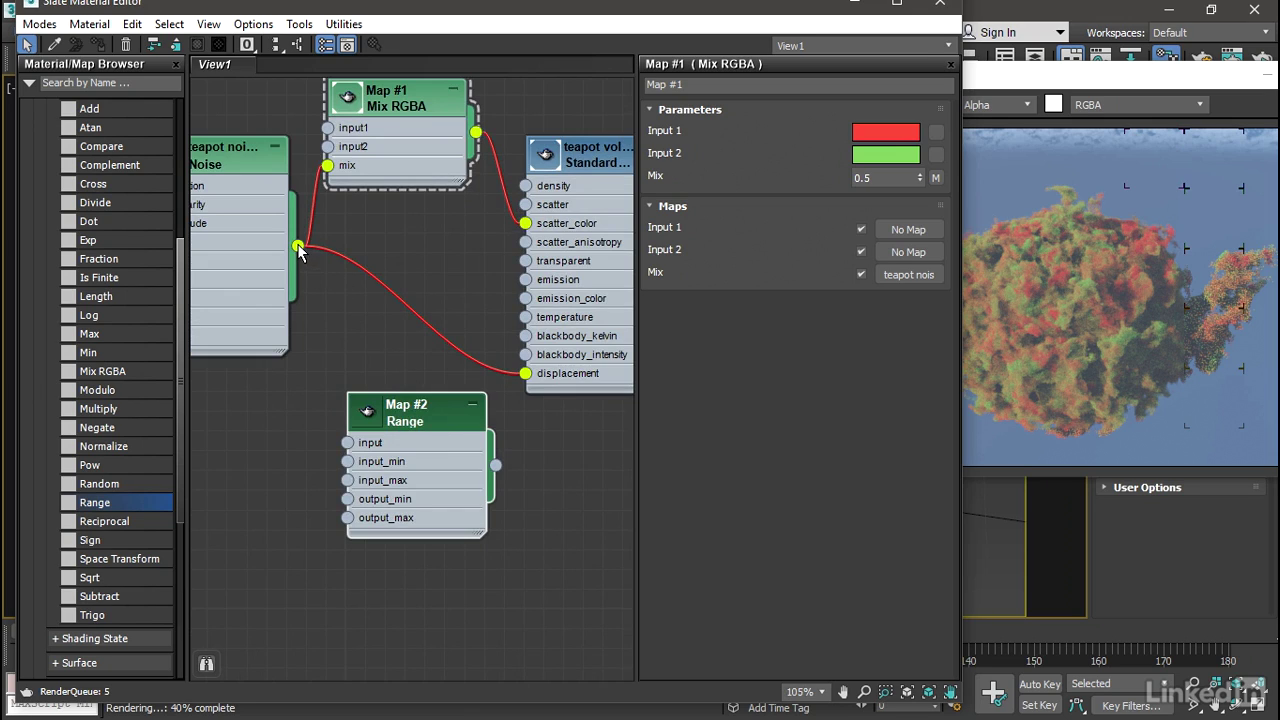
{"action": "left_click_drag", "start_coordinate": [298, 246], "coordinate": [347, 442]}
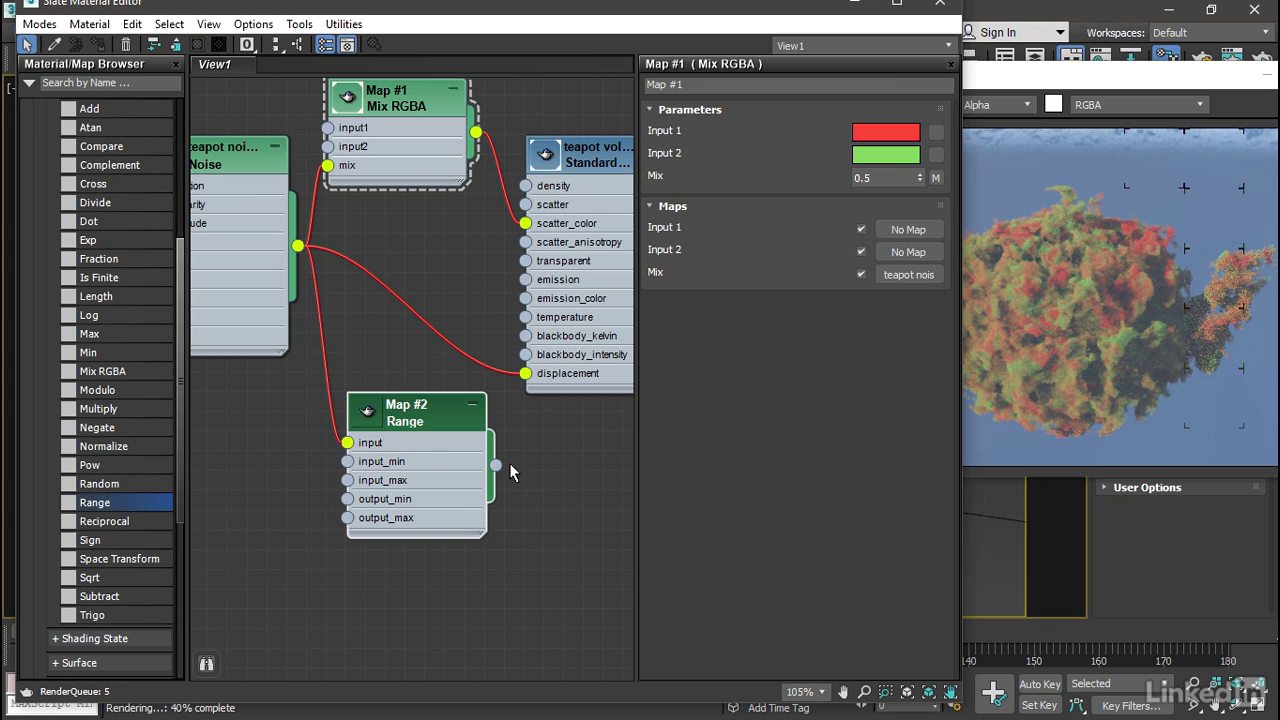
{"action": "left_click_drag", "start_coordinate": [496, 468], "coordinate": [526, 375]}
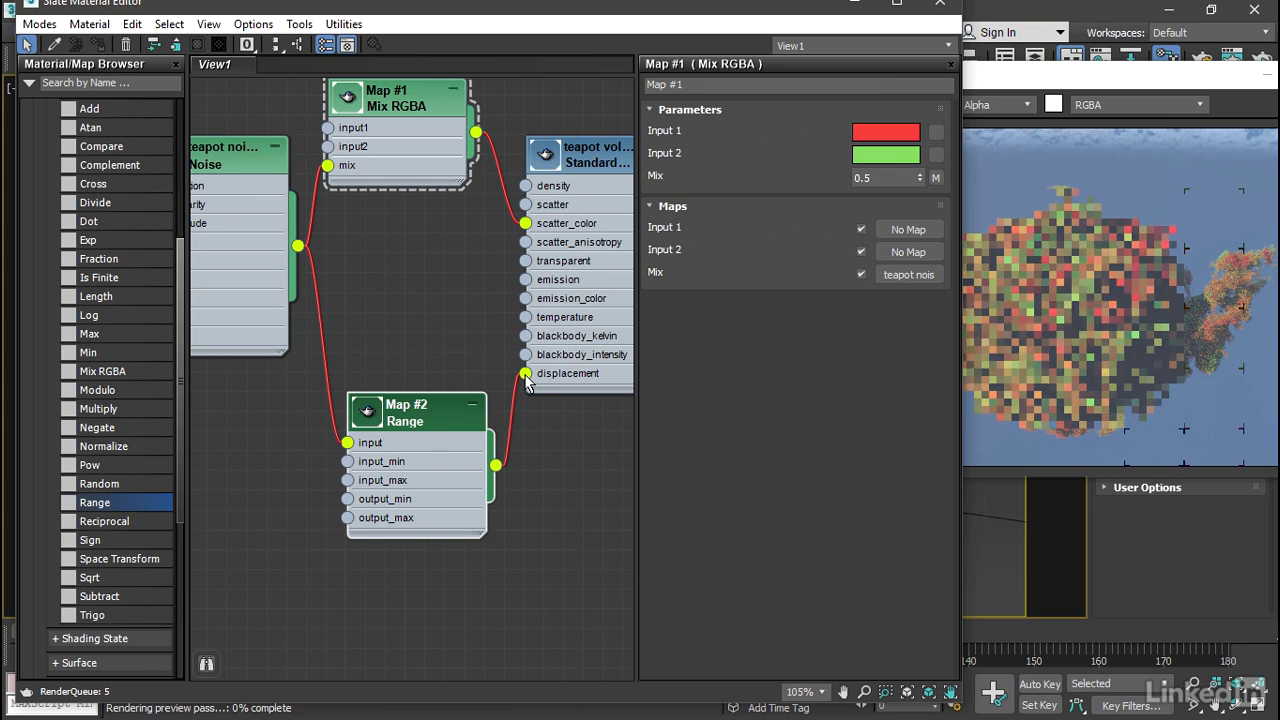
Rename the Range map as "displace range"
{"action": "left_click", "coordinate": [415, 412]}
{"action": "left_click", "coordinate": [700, 85]}
{"action": "type", "text": "displace range"}
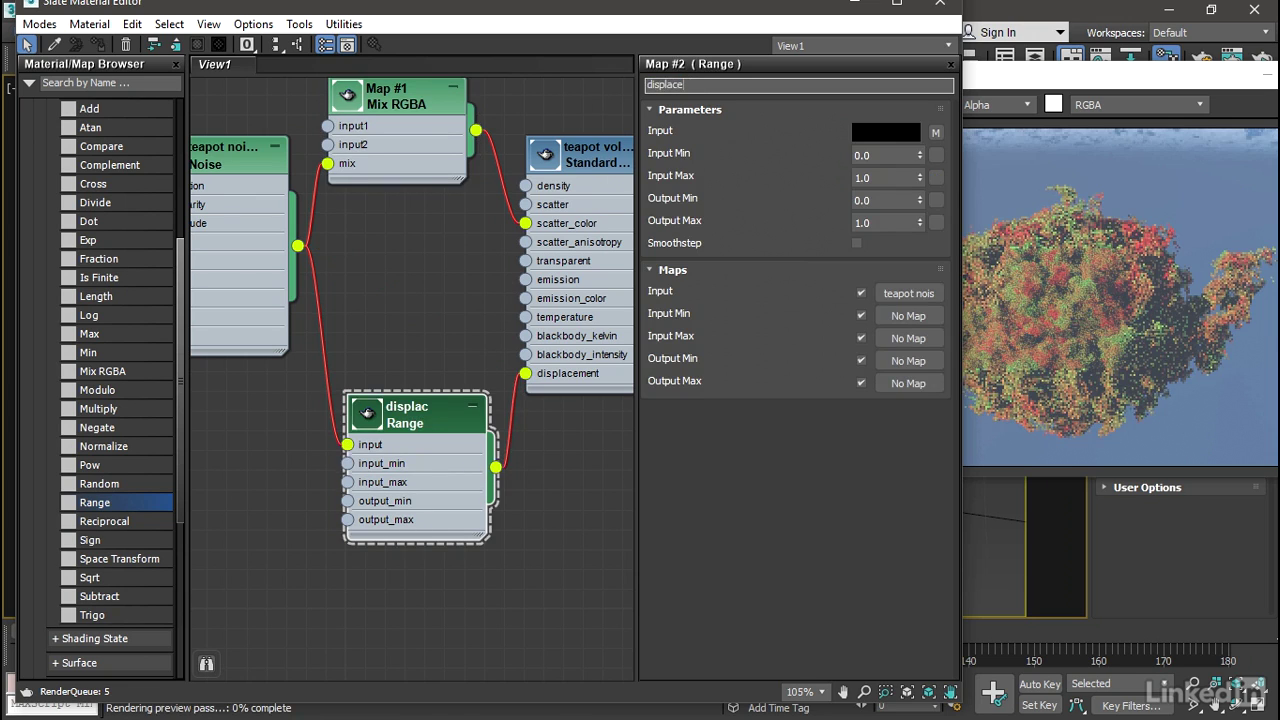
{"action": "key", "text": "Return"}
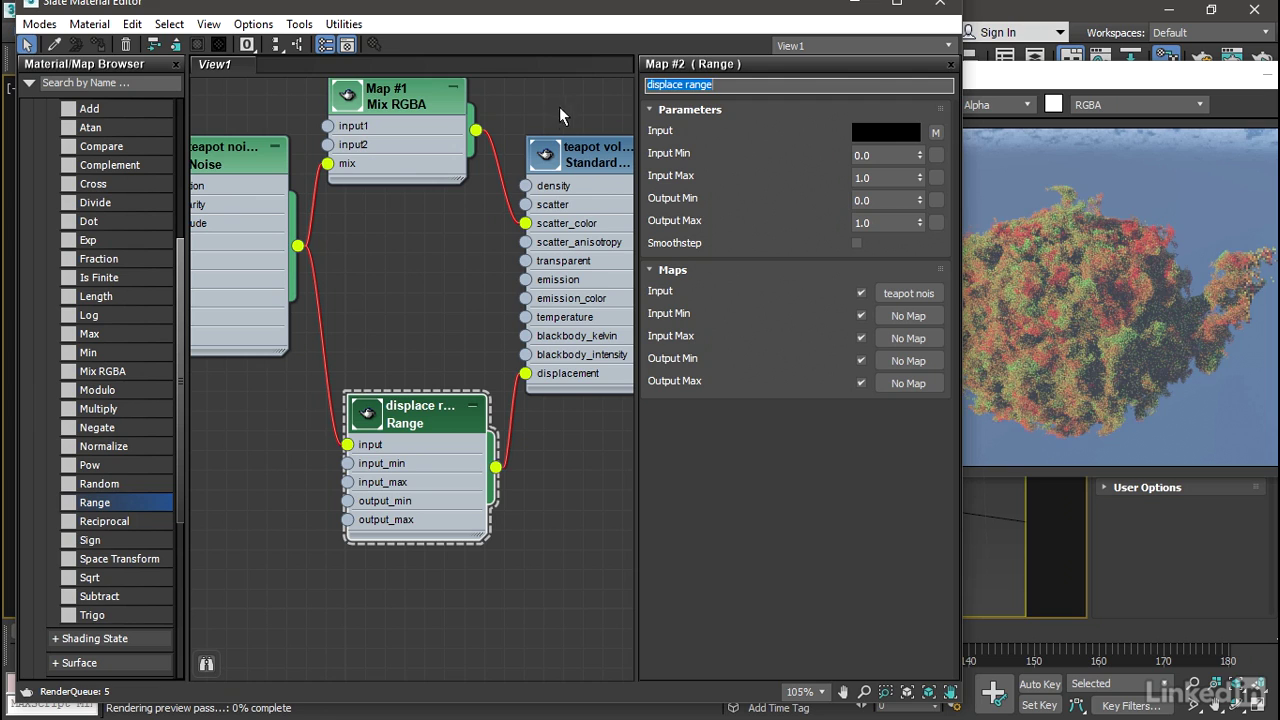
Set the displace range map's Input Min to -1
{"action": "middle_click_drag", "start_coordinate": [430, 252], "coordinate": [459, 295]}
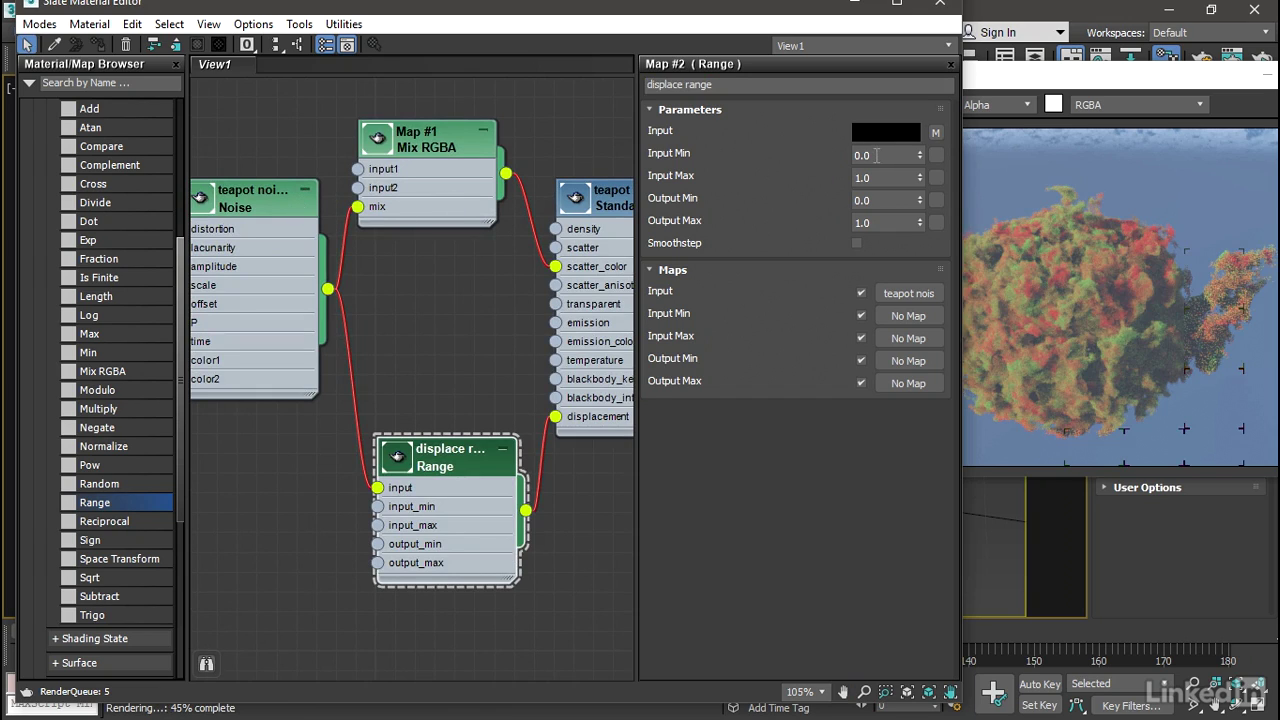
{"action": "double_click", "coordinate": [877, 155]}
{"action": "type", "text": "-1"}
{"action": "key", "text": "Return"}
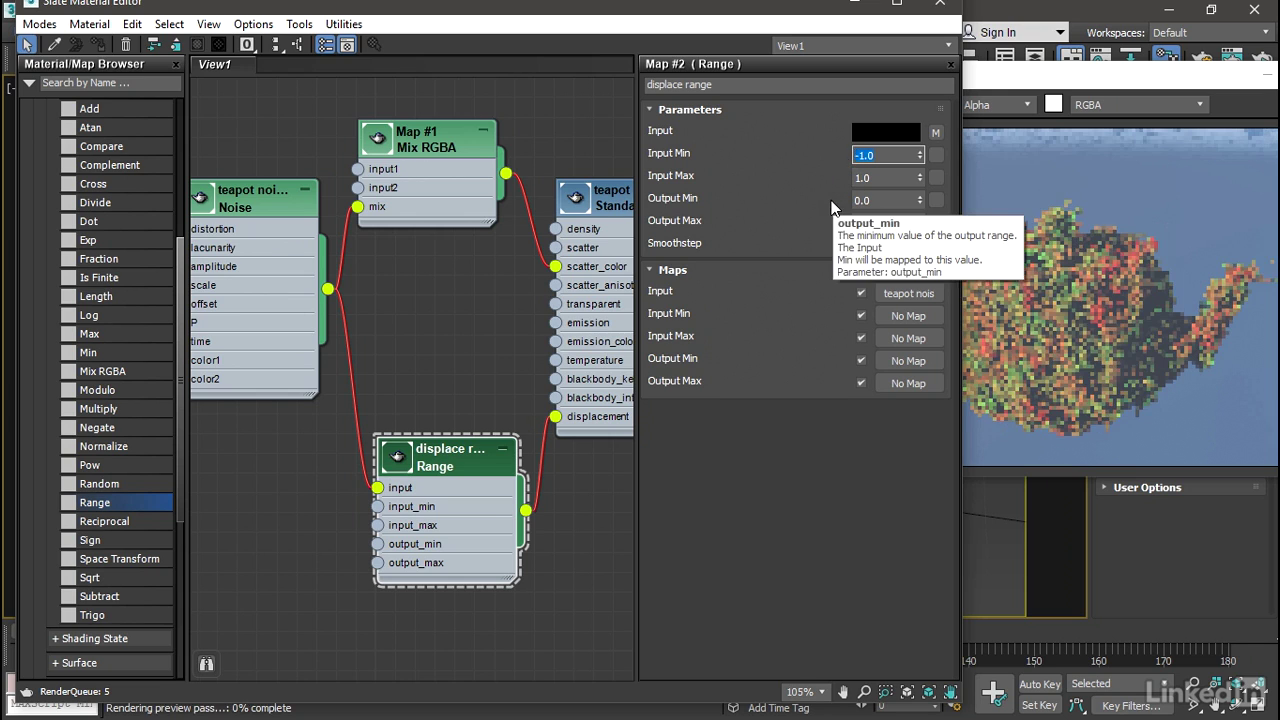
Set the displace range map's Output Max to 5 and Output Min to -5
{"action": "key", "text": "Tab"}
{"action": "key", "text": "Tab"}
{"action": "key", "text": "Tab"}
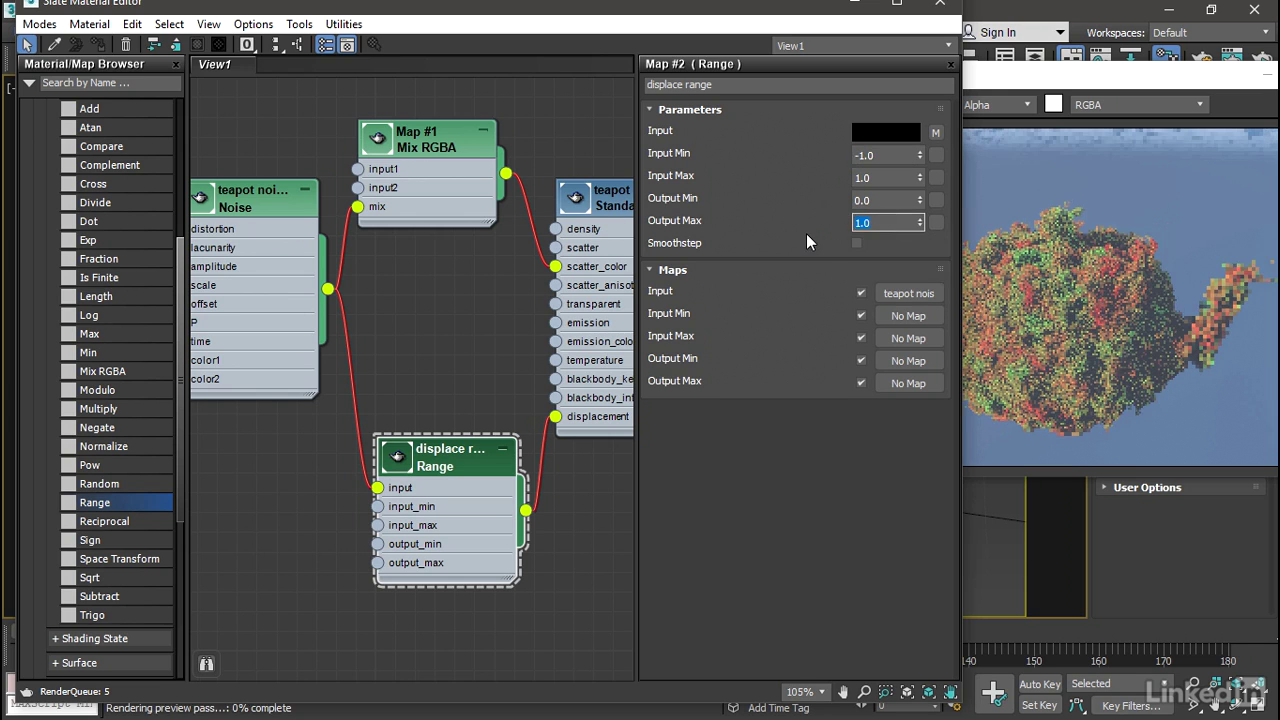
{"action": "type", "text": "5"}
{"action": "key", "text": "Return"}
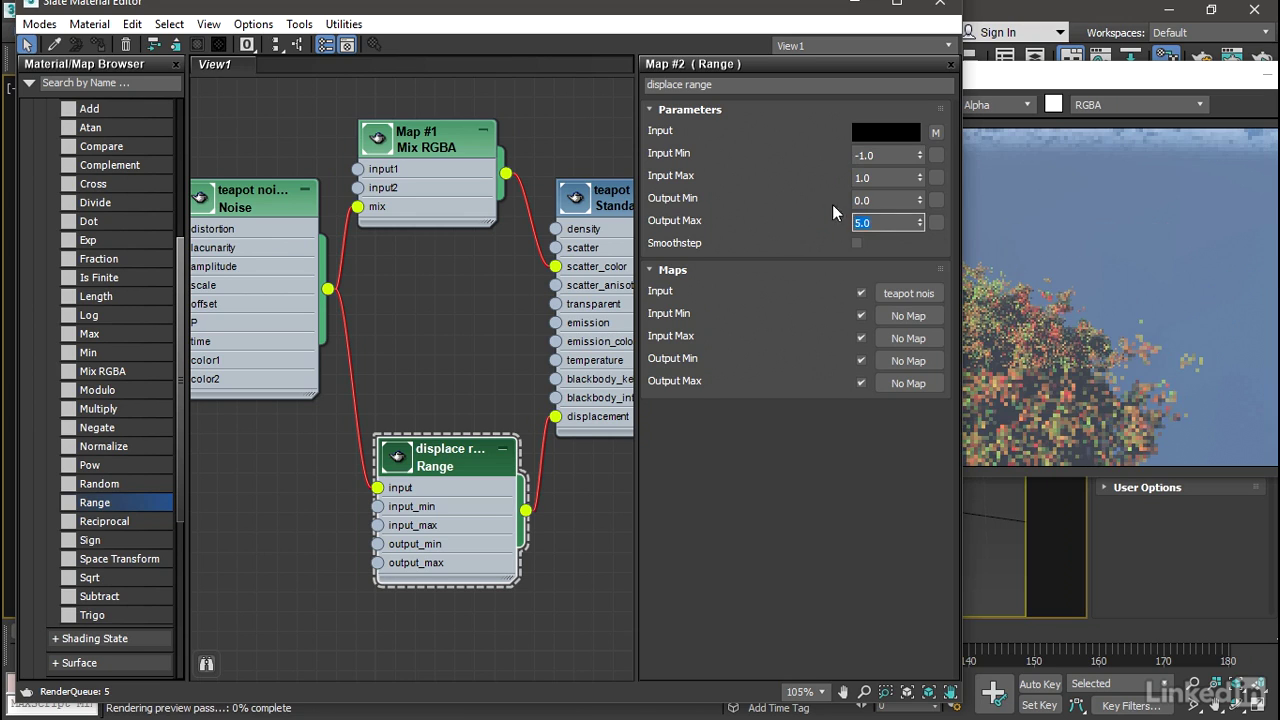
{"action": "key", "text": "shift+Tab"}
{"action": "type", "text": "-5"}
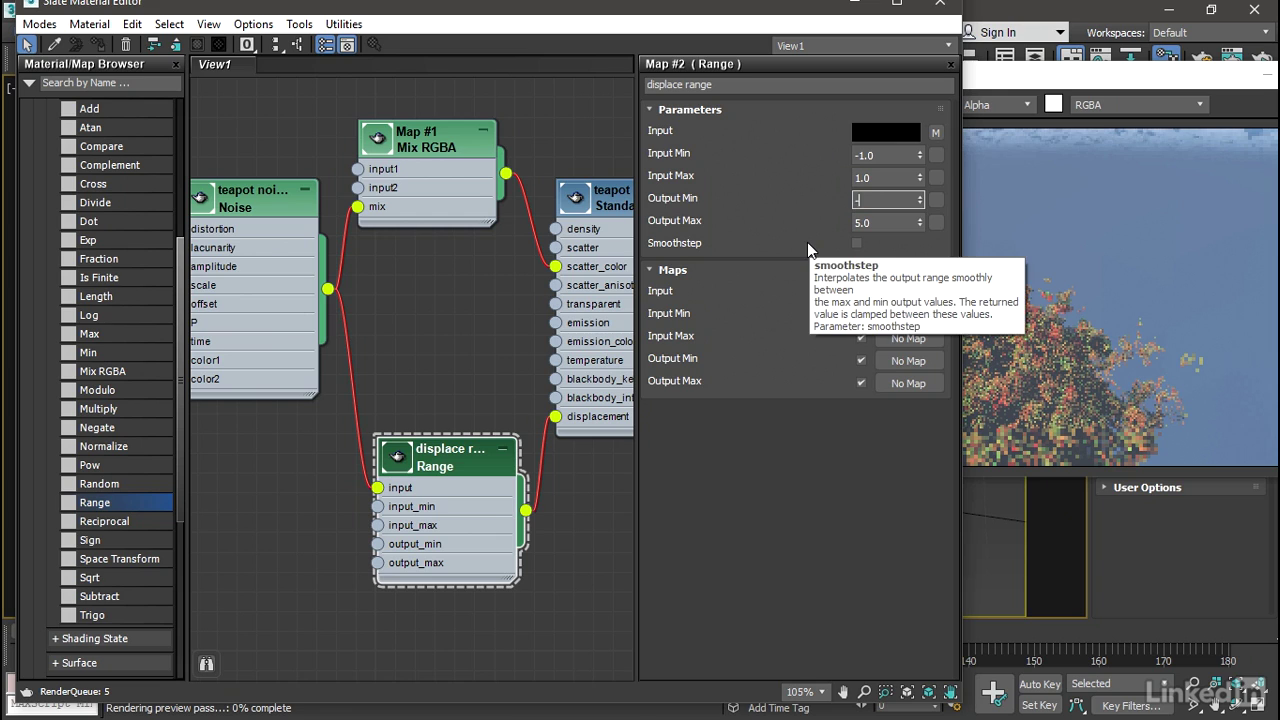
{"action": "key", "text": "Return"}
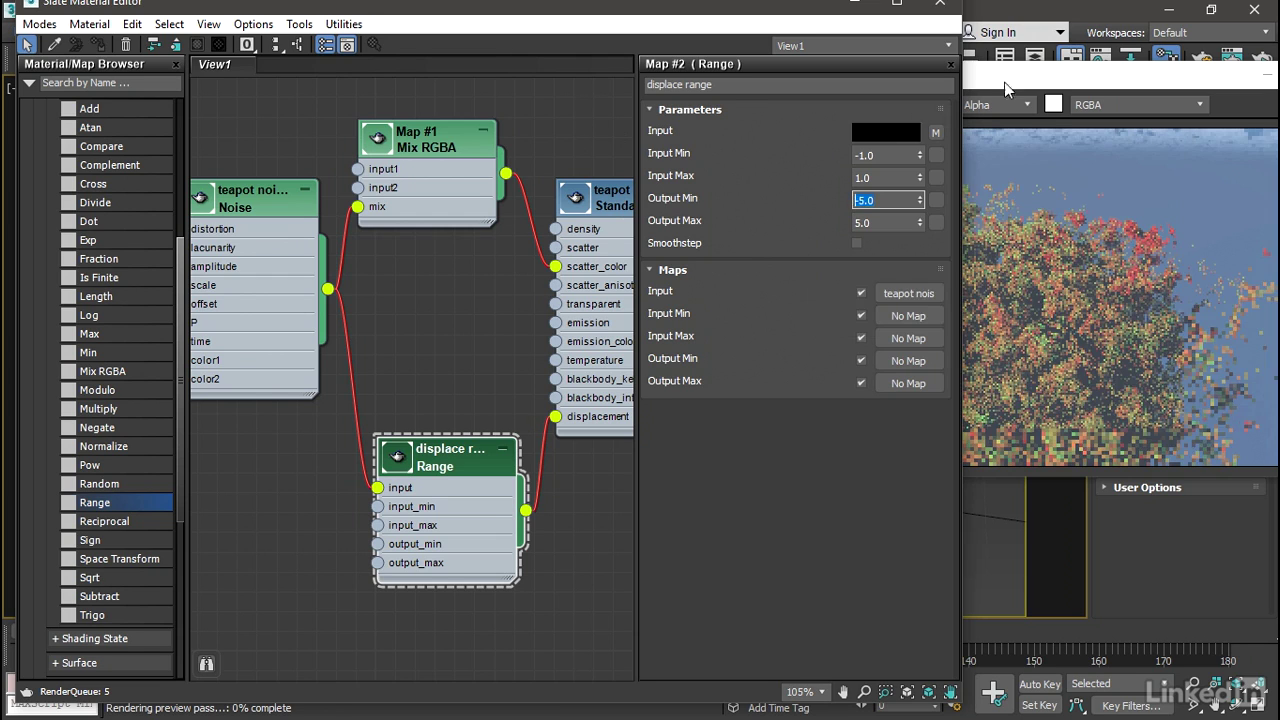
Bring the ActiveShade render forward and reposition it to examine the displaced teapot
{"action": "left_click", "coordinate": [1047, 74]}
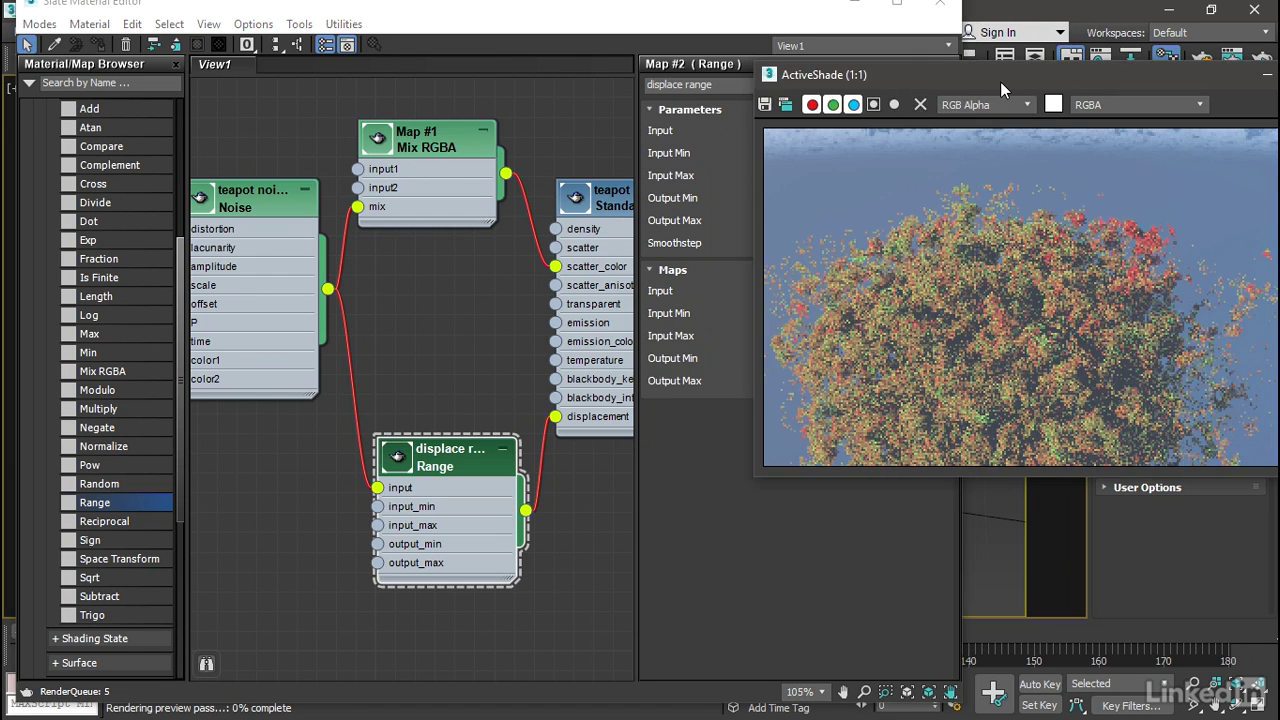
{"action": "left_click_drag", "start_coordinate": [1050, 86], "coordinate": [858, 105]}
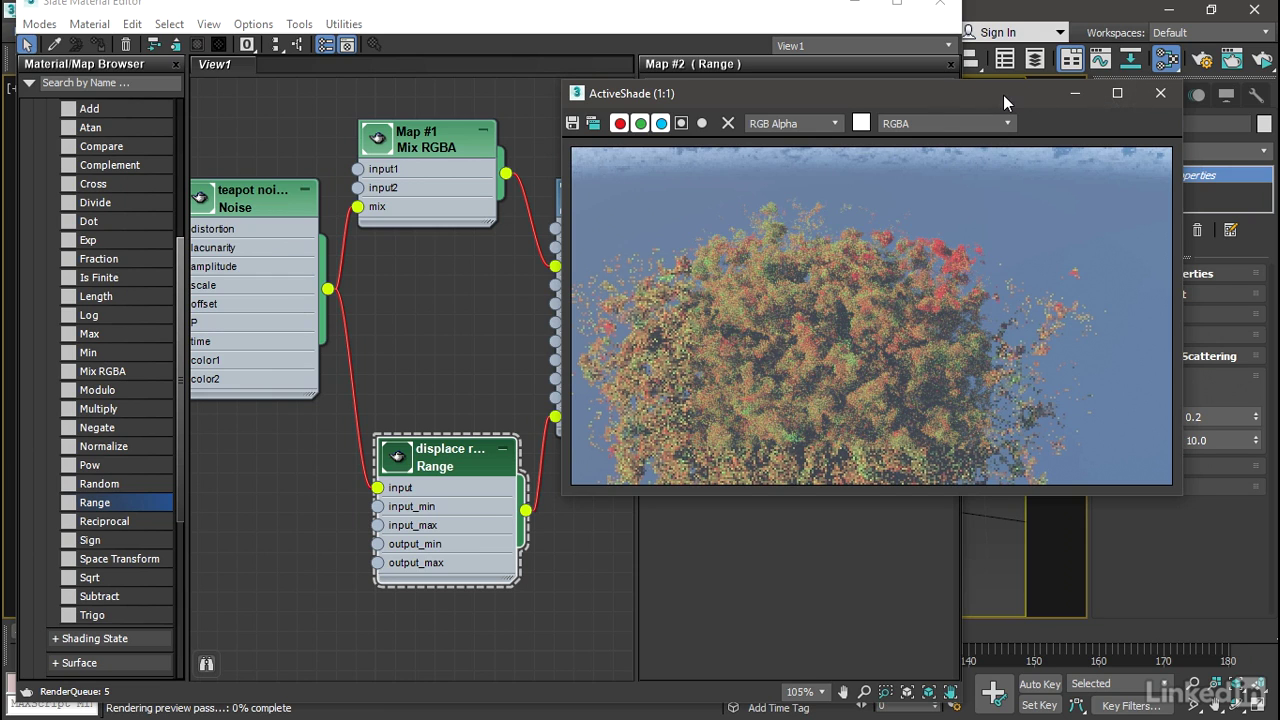
{"action": "left_click_drag", "start_coordinate": [907, 98], "coordinate": [1022, 99]}
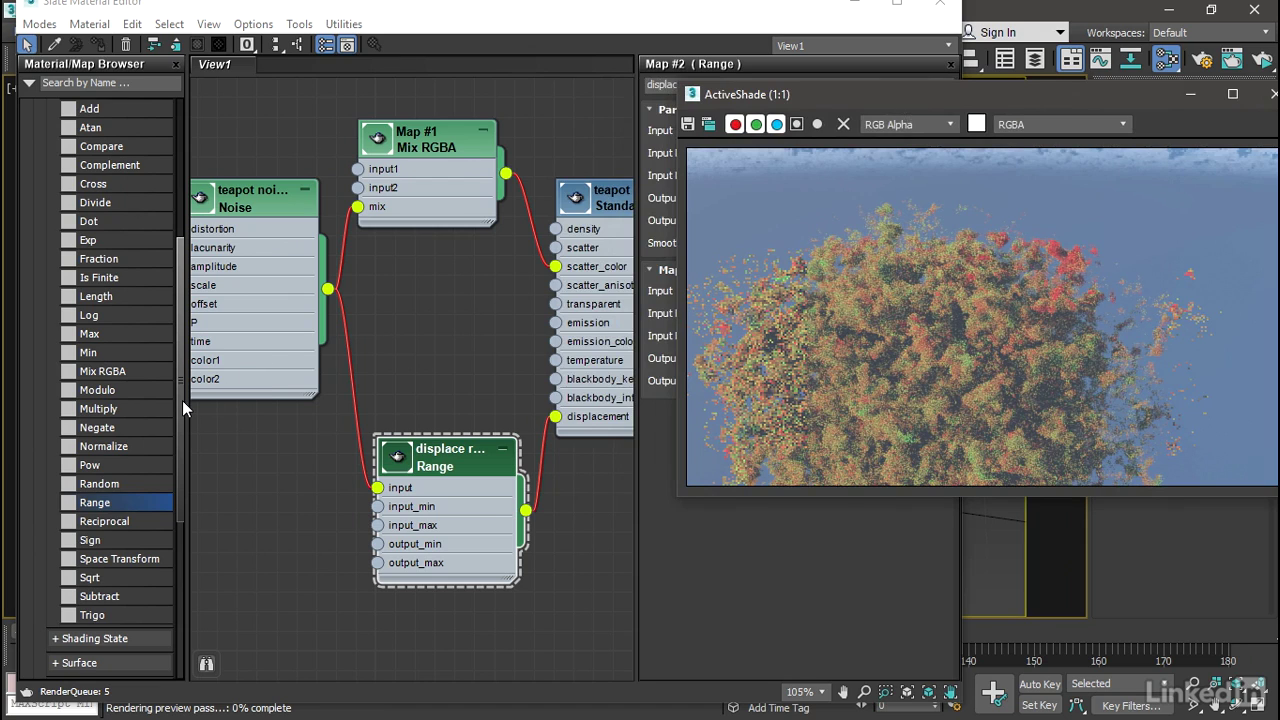
Add an Arnold Multiply map to the node graph and move the displace range node aside to make room
{"action": "left_click_drag", "start_coordinate": [182, 400], "coordinate": [178, 354]}
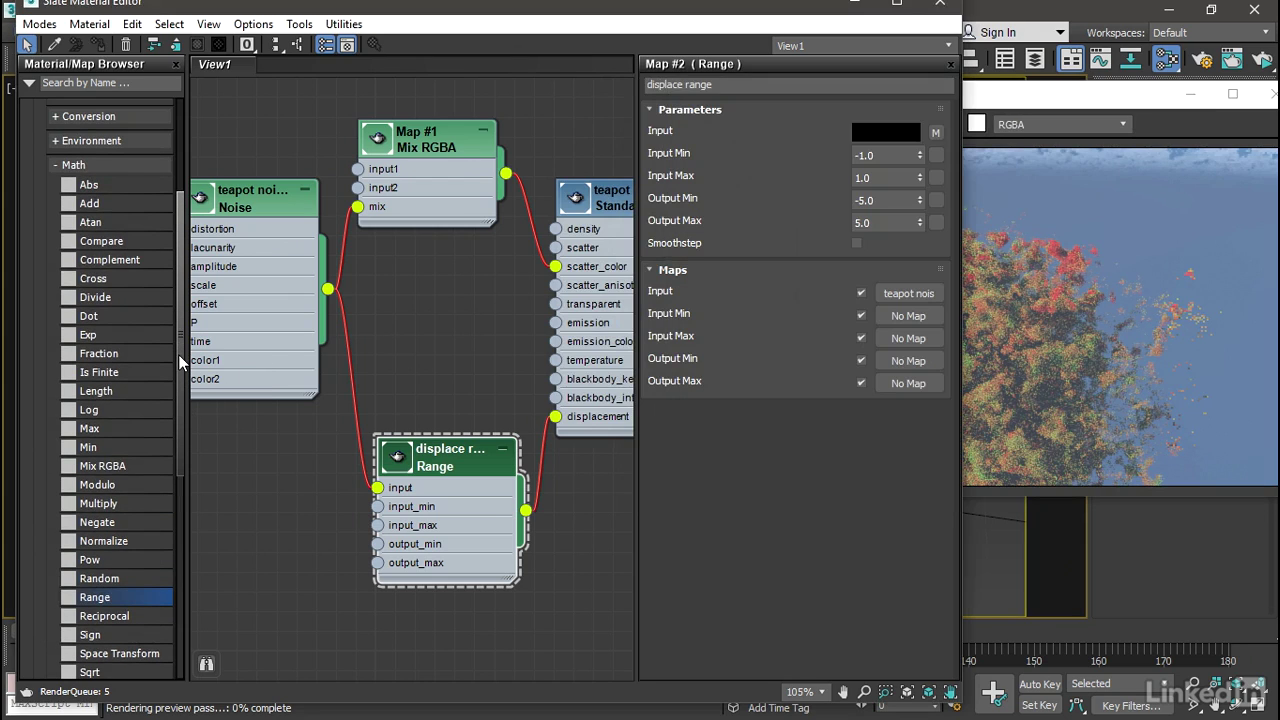
{"action": "left_click_drag", "start_coordinate": [104, 508], "coordinate": [280, 450]}
{"action": "left_click_drag", "start_coordinate": [447, 469], "coordinate": [566, 509]}
{"action": "left_click_drag", "start_coordinate": [296, 444], "coordinate": [493, 325]}
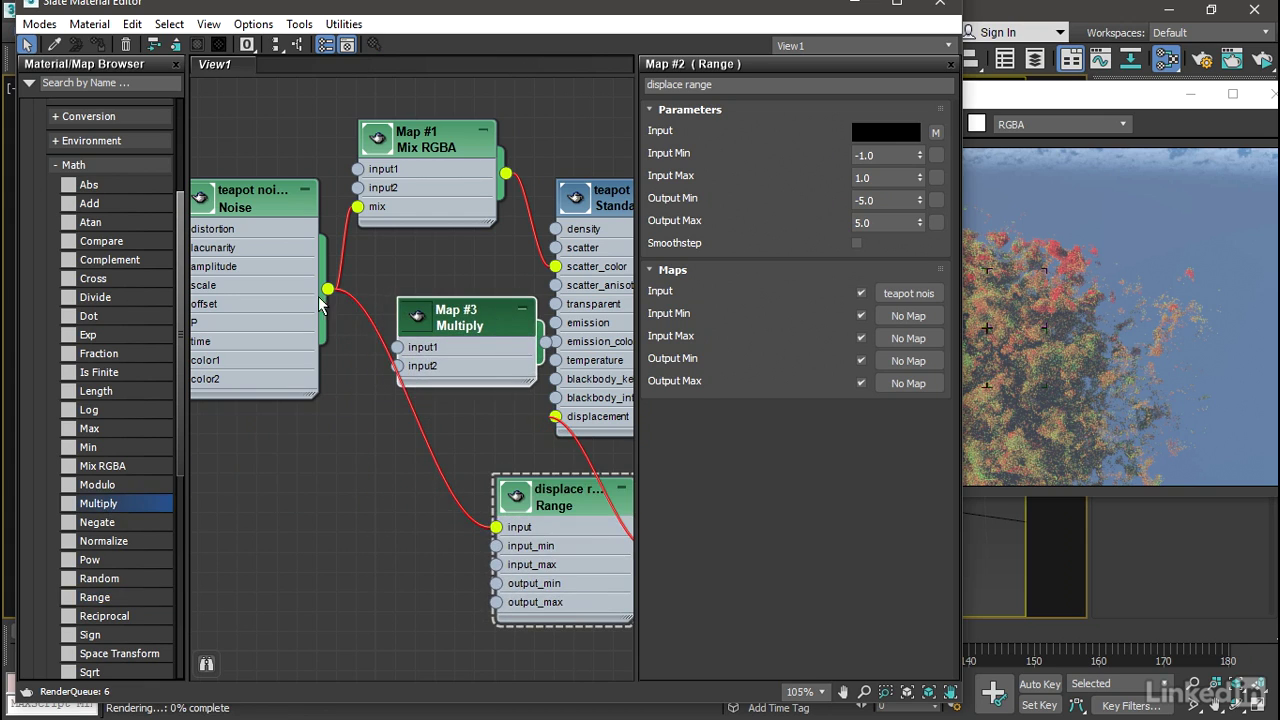
Wire the teapot noise into the Multiply map's input1 and the Multiply output into the displace range input, placing Multiply below Mix RGBA
{"action": "left_click_drag", "start_coordinate": [328, 289], "coordinate": [398, 347]}
{"action": "left_click_drag", "start_coordinate": [466, 325], "coordinate": [348, 482]}
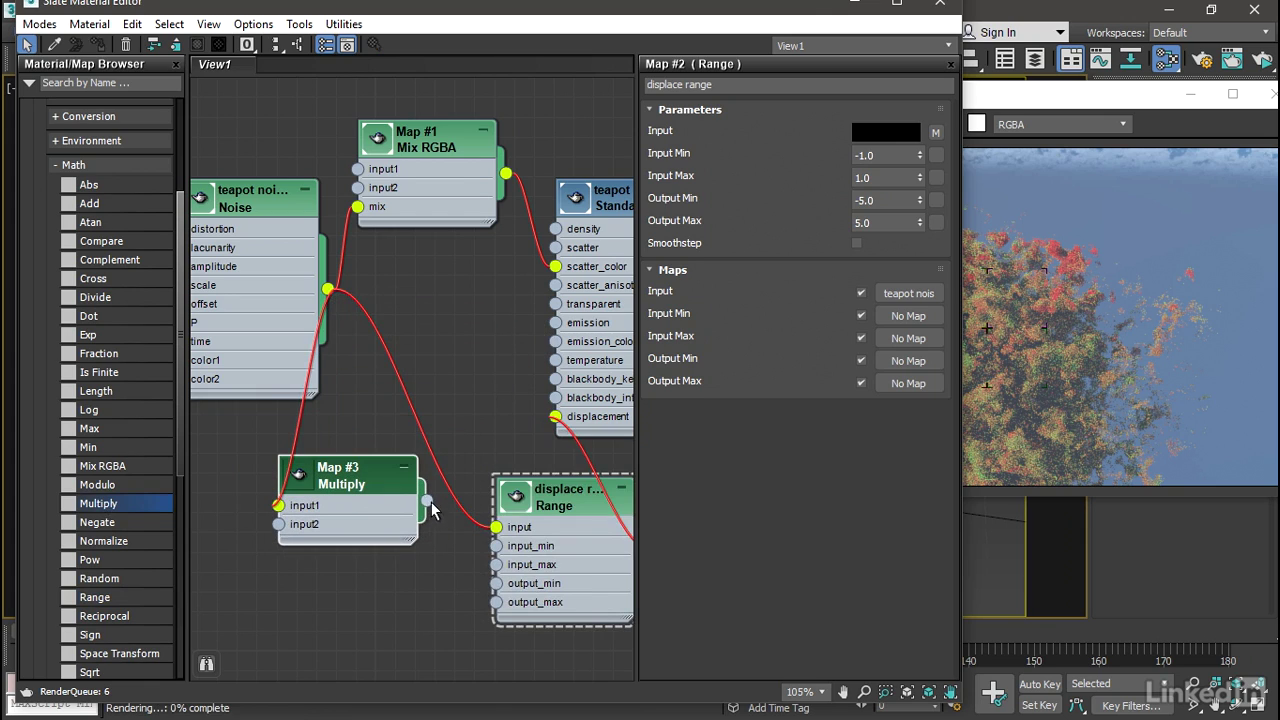
{"action": "left_click_drag", "start_coordinate": [427, 500], "coordinate": [498, 535]}
{"action": "left_click_drag", "start_coordinate": [358, 480], "coordinate": [447, 338]}
Test the Multiply map's Input 2 color at black with value 0 and return it to white with value 1, watching the render
{"action": "left_click", "coordinate": [447, 338]}
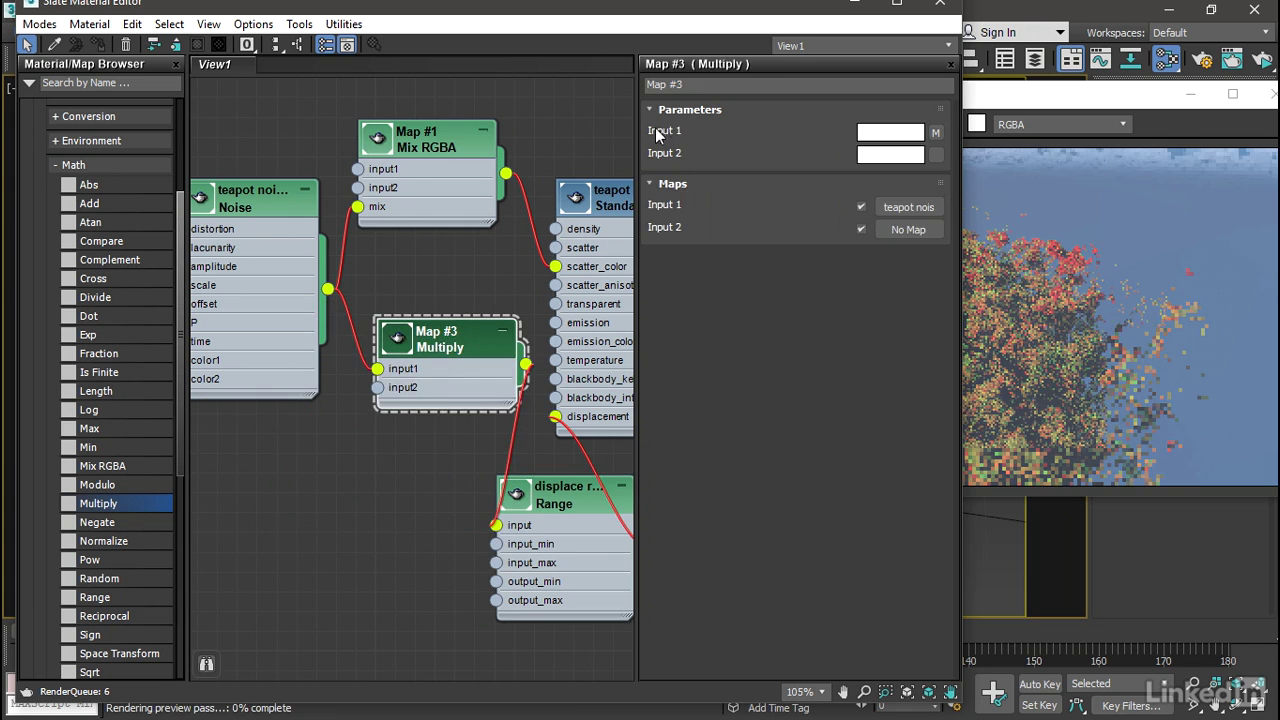
{"action": "left_click_drag", "start_coordinate": [692, 14], "coordinate": [447, 16]}
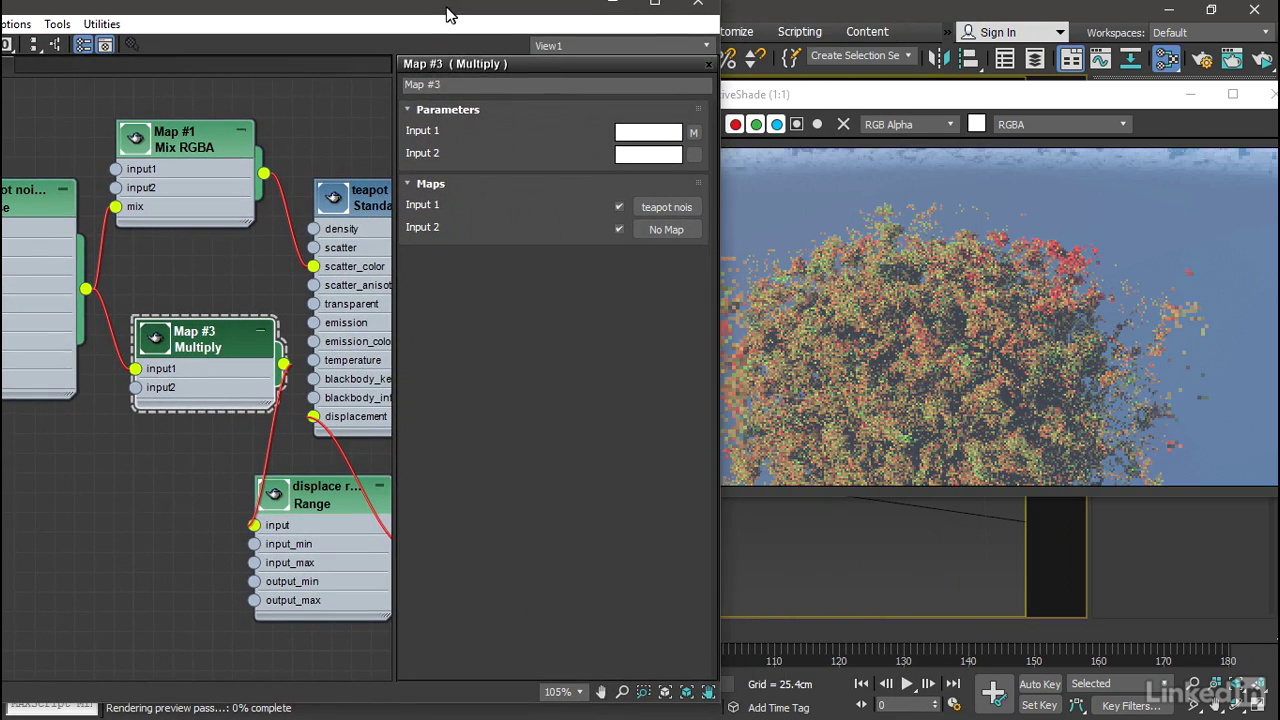
{"action": "left_click", "coordinate": [622, 155]}
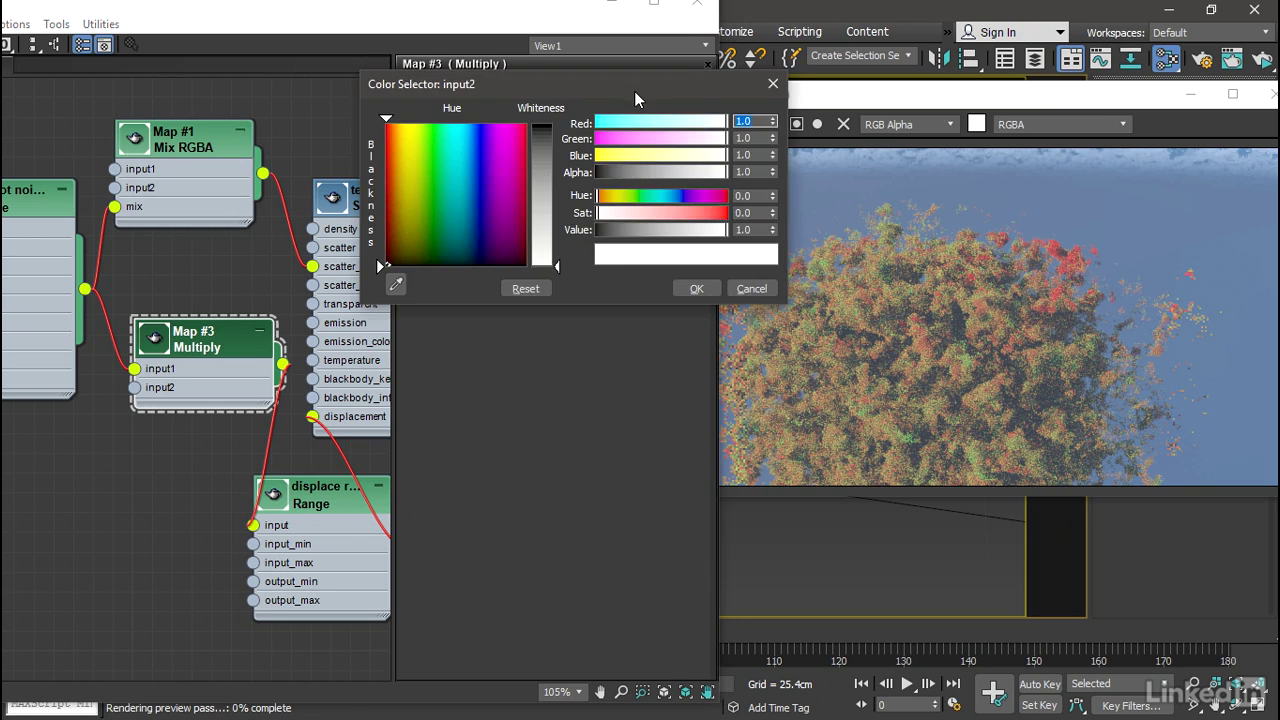
{"action": "left_click_drag", "start_coordinate": [634, 89], "coordinate": [511, 111]}
{"action": "left_click_drag", "start_coordinate": [603, 256], "coordinate": [462, 270]}
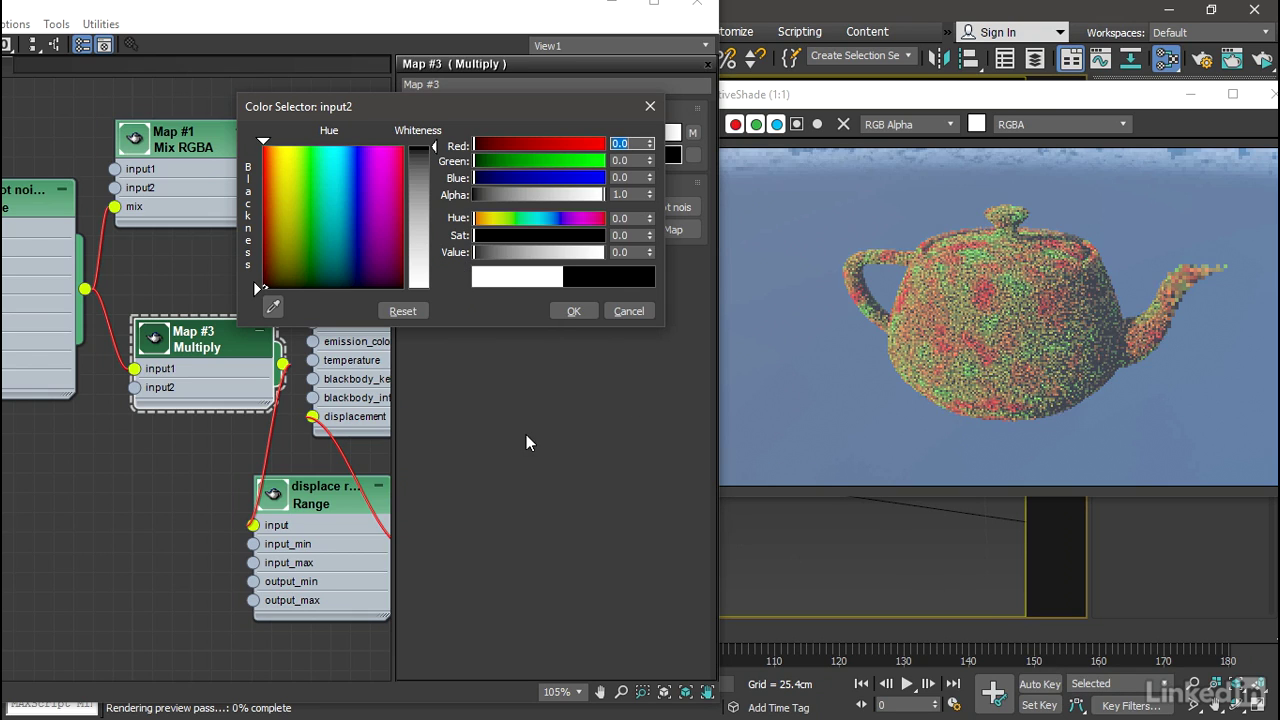
{"action": "left_click_drag", "start_coordinate": [476, 253], "coordinate": [612, 260]}
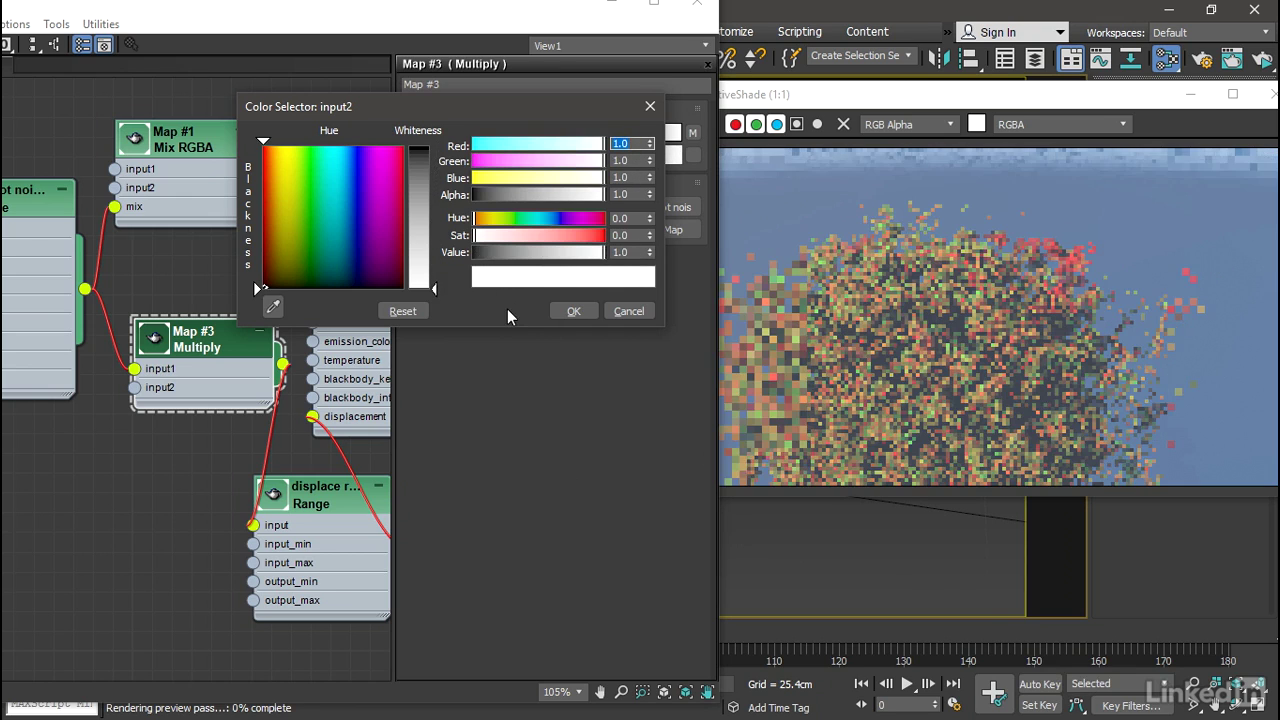